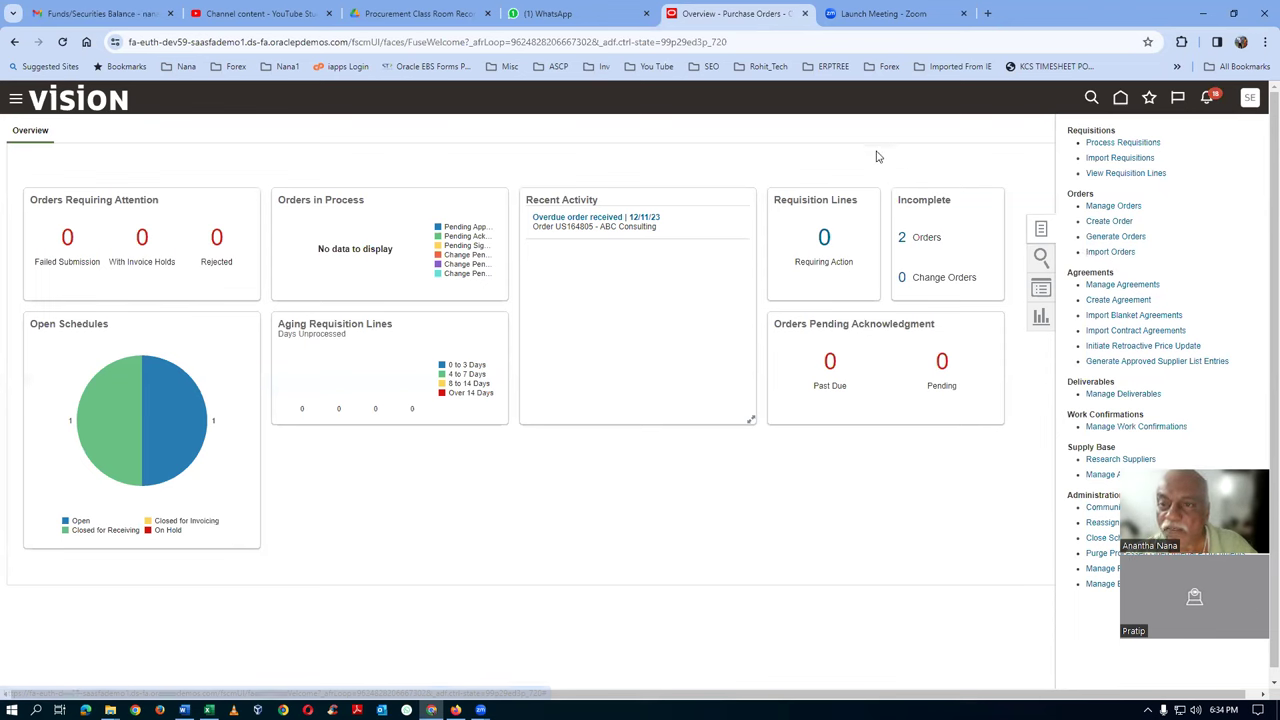
Open the Catalogs work area from the home page and review its list of tasks
{"action": "left_click", "coordinate": [1120, 98]}
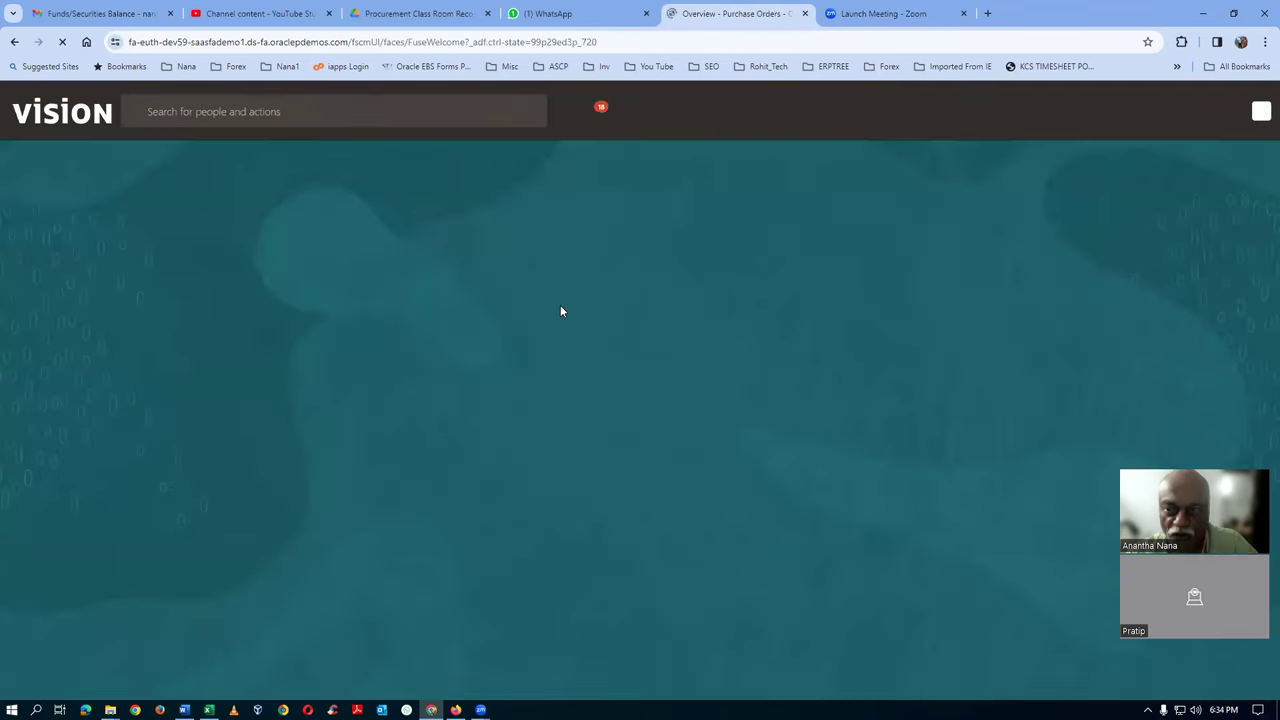
{"action": "left_click", "coordinate": [525, 487]}
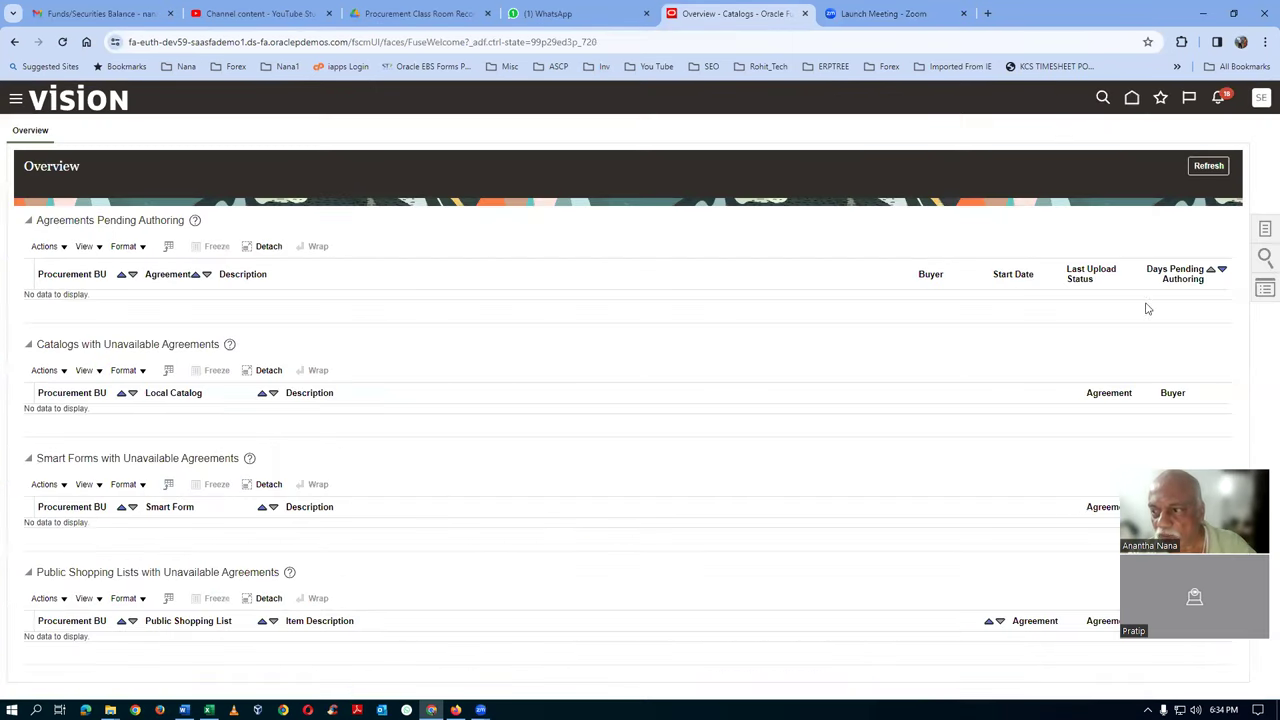
{"action": "left_click", "coordinate": [1265, 229]}
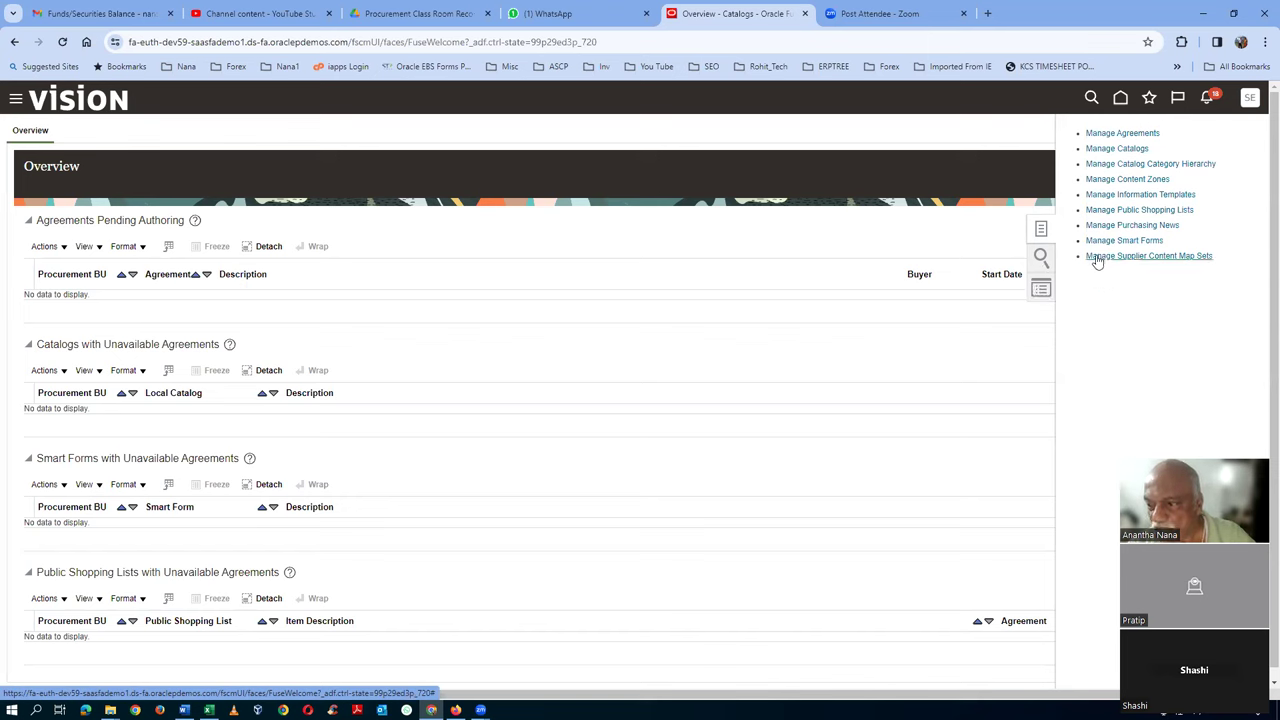
{"action": "left_click", "coordinate": [1198, 258]}
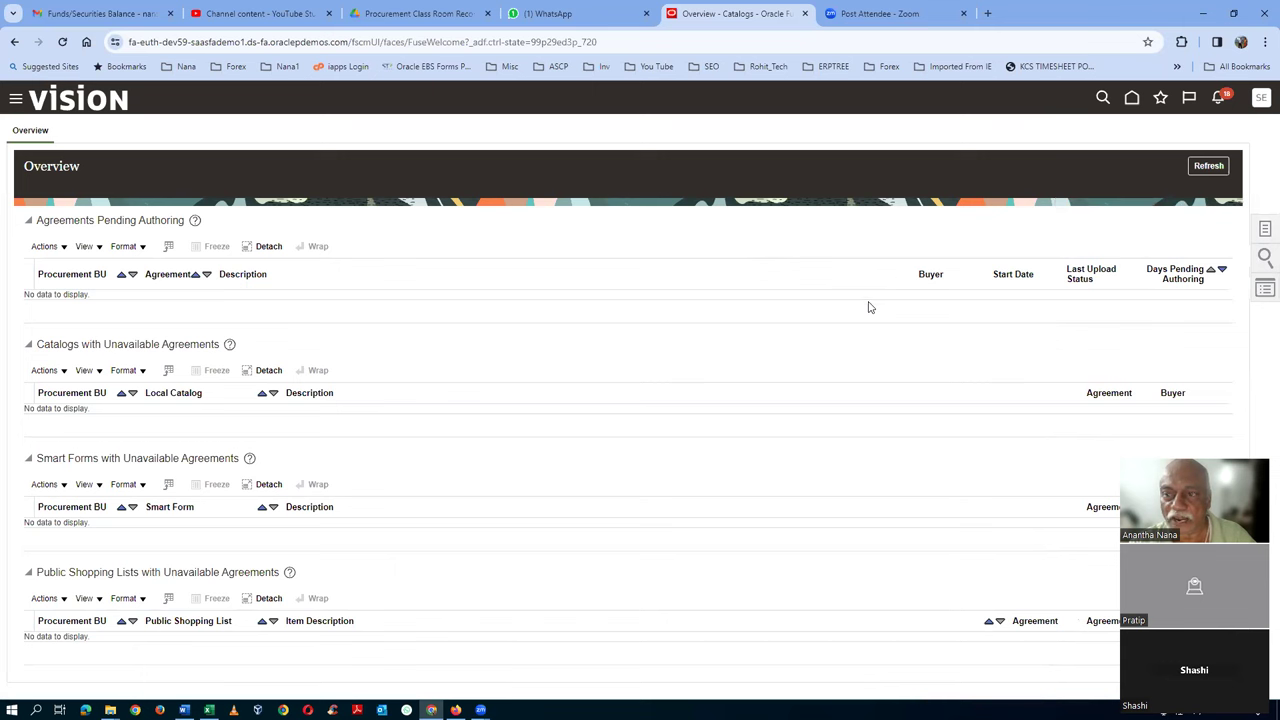
Return to the home page and open Sandboxes from the Configuration apps
{"action": "left_click", "coordinate": [1133, 97]}
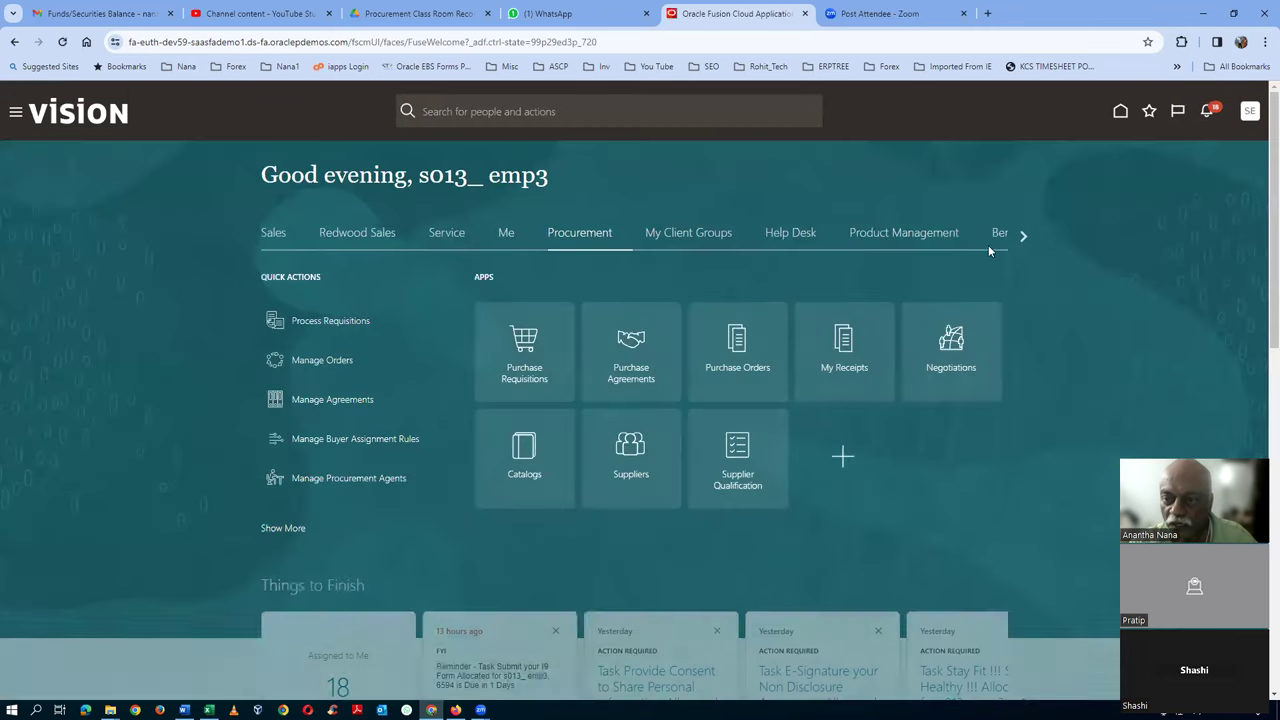
{"action": "left_click", "coordinate": [1025, 238]}
{"action": "left_click", "coordinate": [1025, 238]}
{"action": "left_click", "coordinate": [1025, 238]}
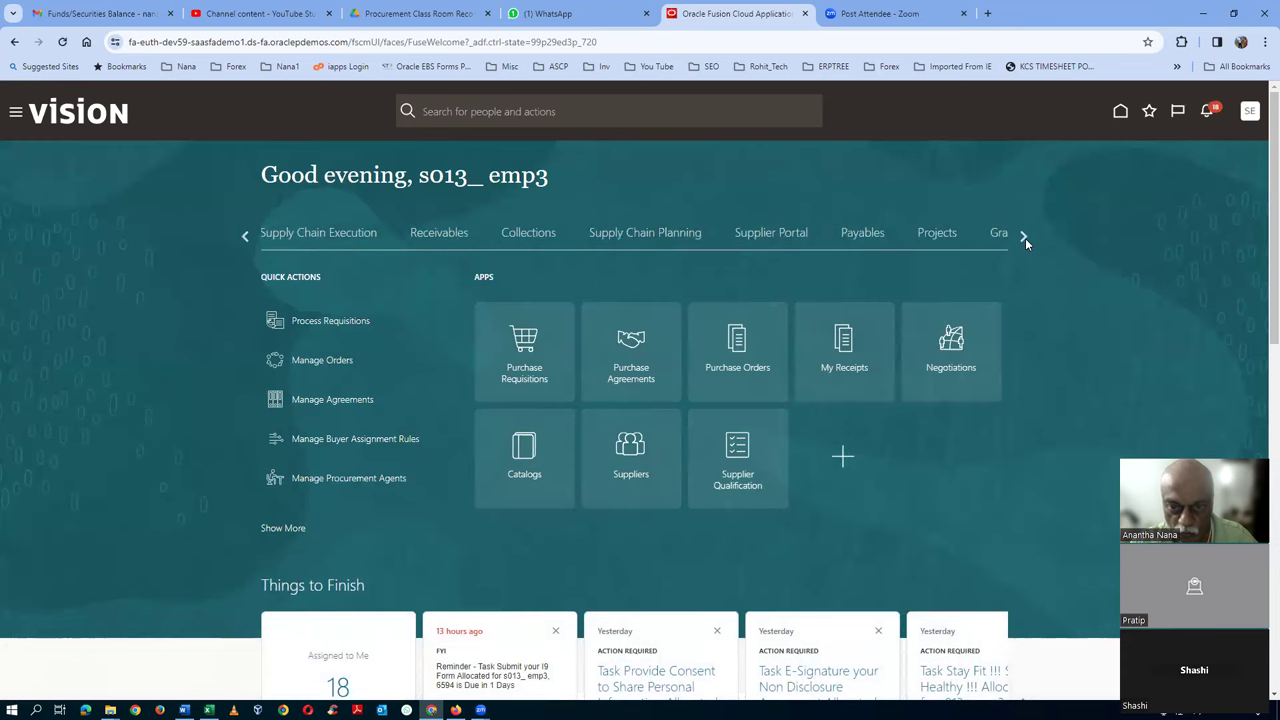
{"action": "left_click", "coordinate": [1025, 238]}
{"action": "left_click", "coordinate": [1025, 239]}
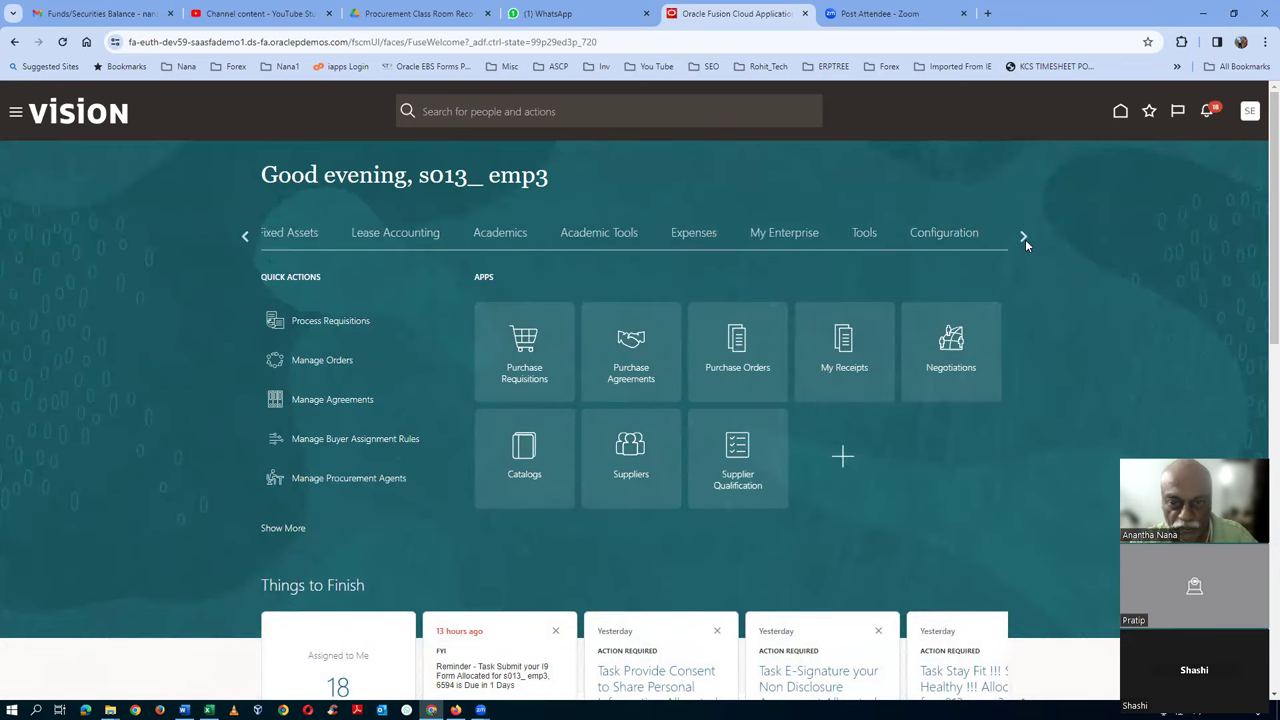
{"action": "left_click", "coordinate": [945, 240]}
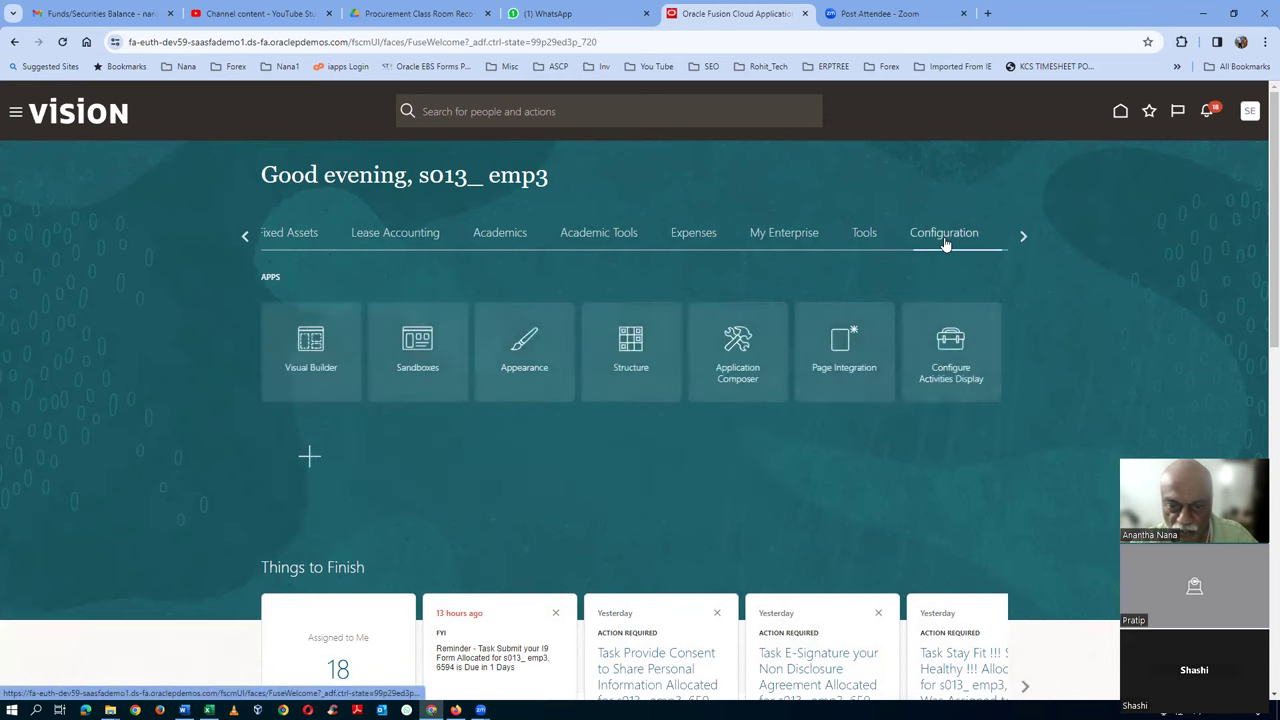
{"action": "left_click", "coordinate": [421, 360]}
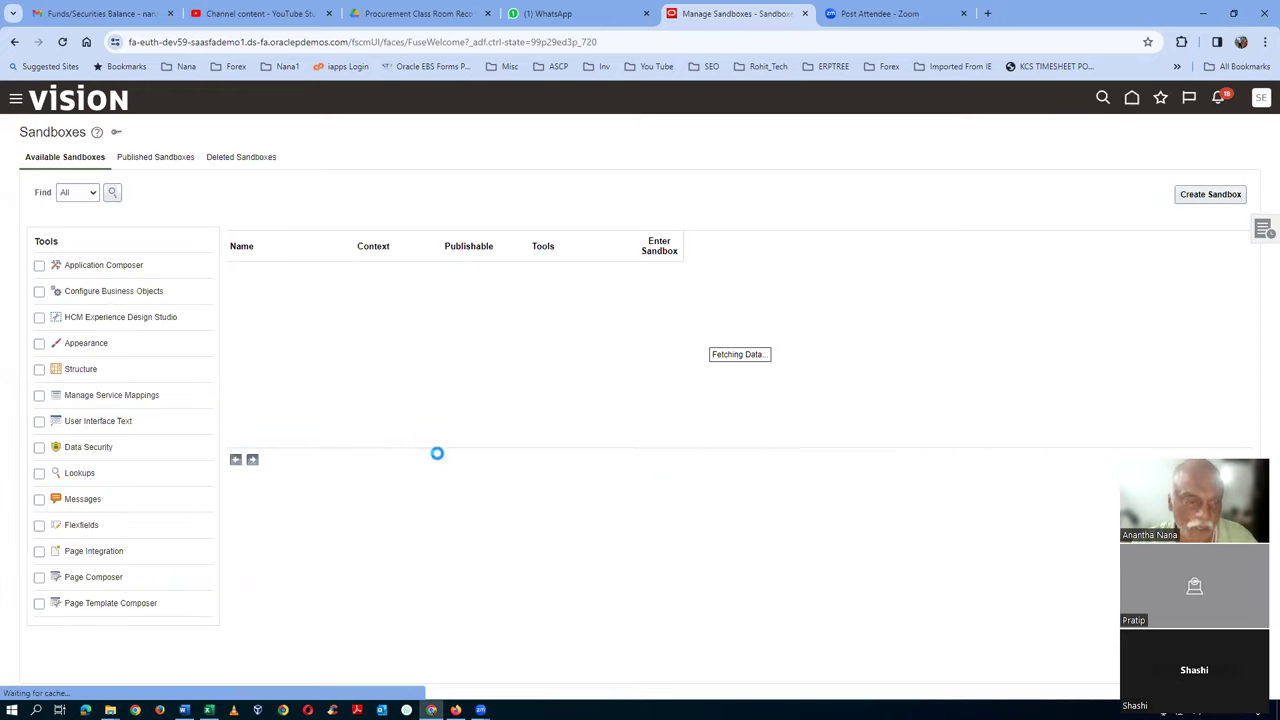
Create a publishable sandbox named 12121 with the Page Composer tool active, and enter it
{"action": "left_click", "coordinate": [1213, 195]}
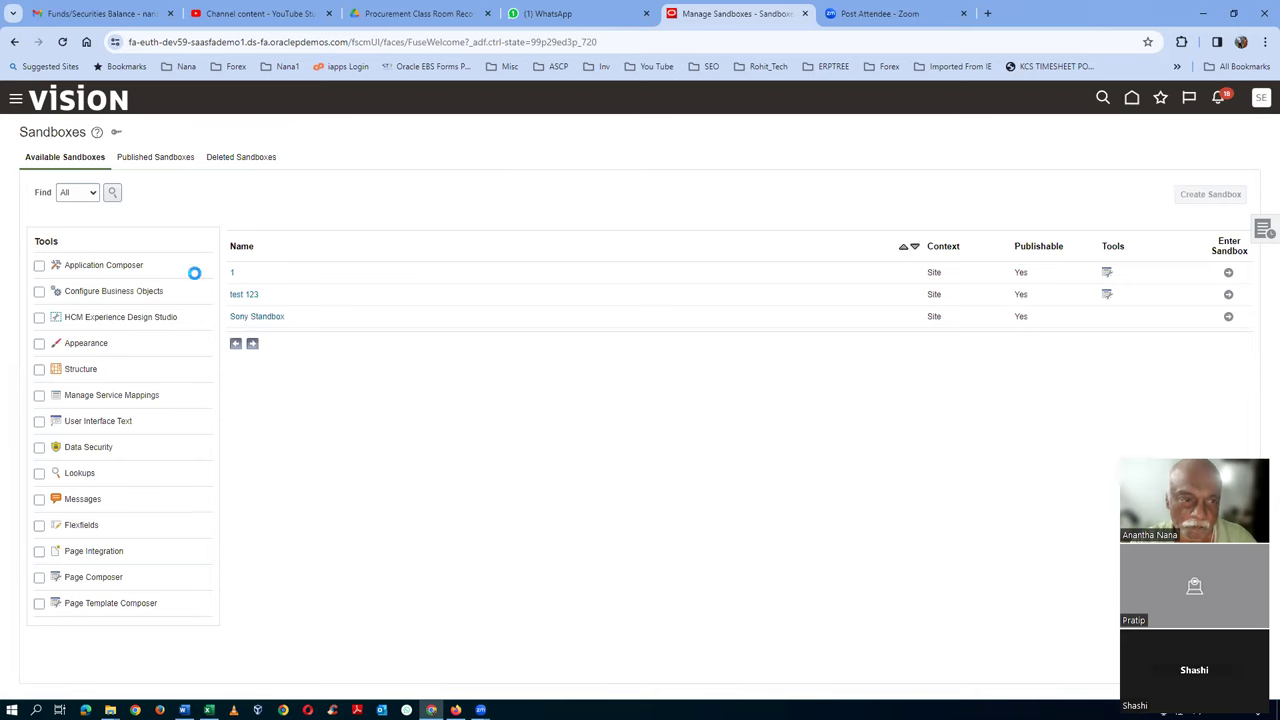
{"action": "left_click", "coordinate": [173, 170]}
{"action": "type", "text": "12'121"}
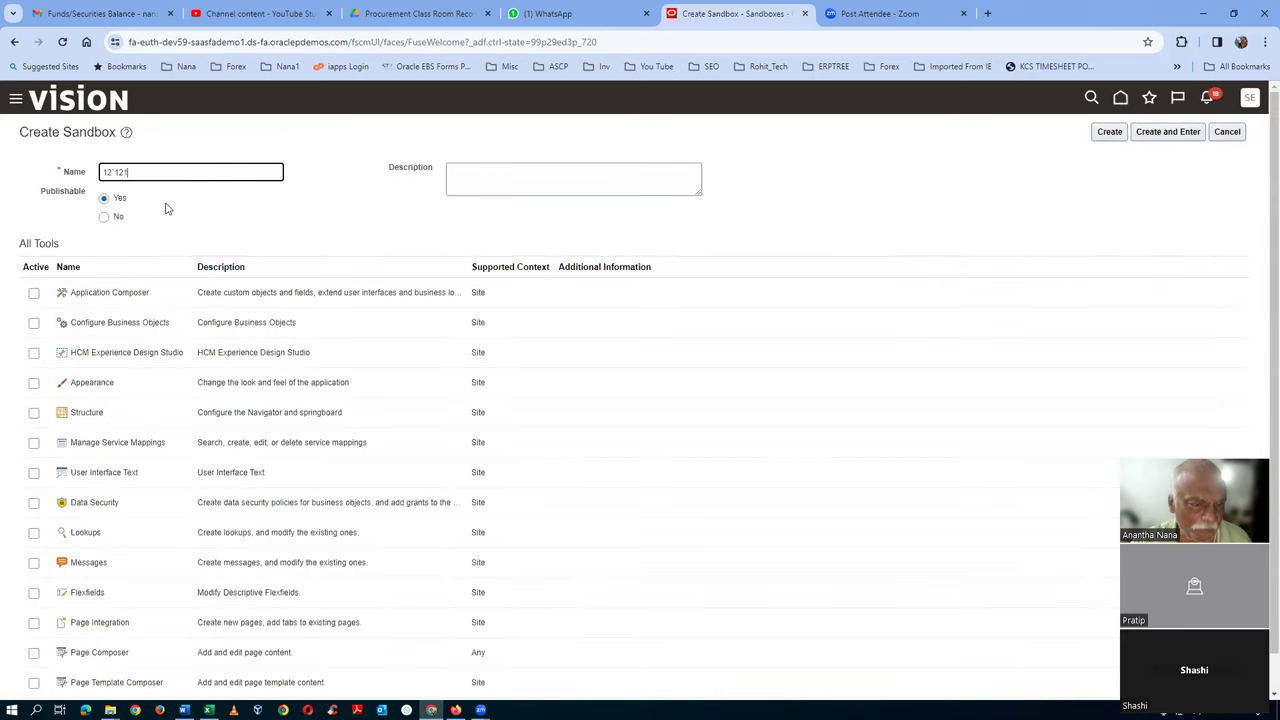
{"action": "type", "text": "1"}
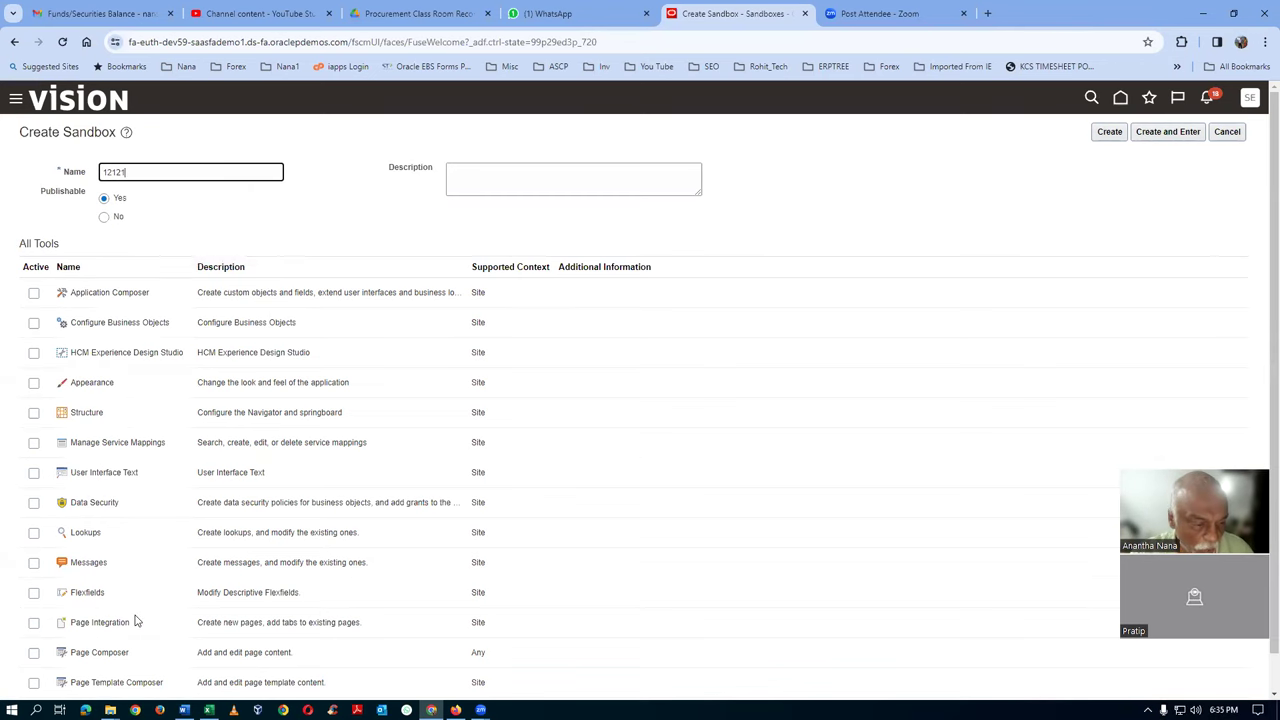
{"action": "scroll", "coordinate": [139, 621], "scroll_direction": "down", "scroll_amount": 1}
{"action": "left_click", "coordinate": [33, 617]}
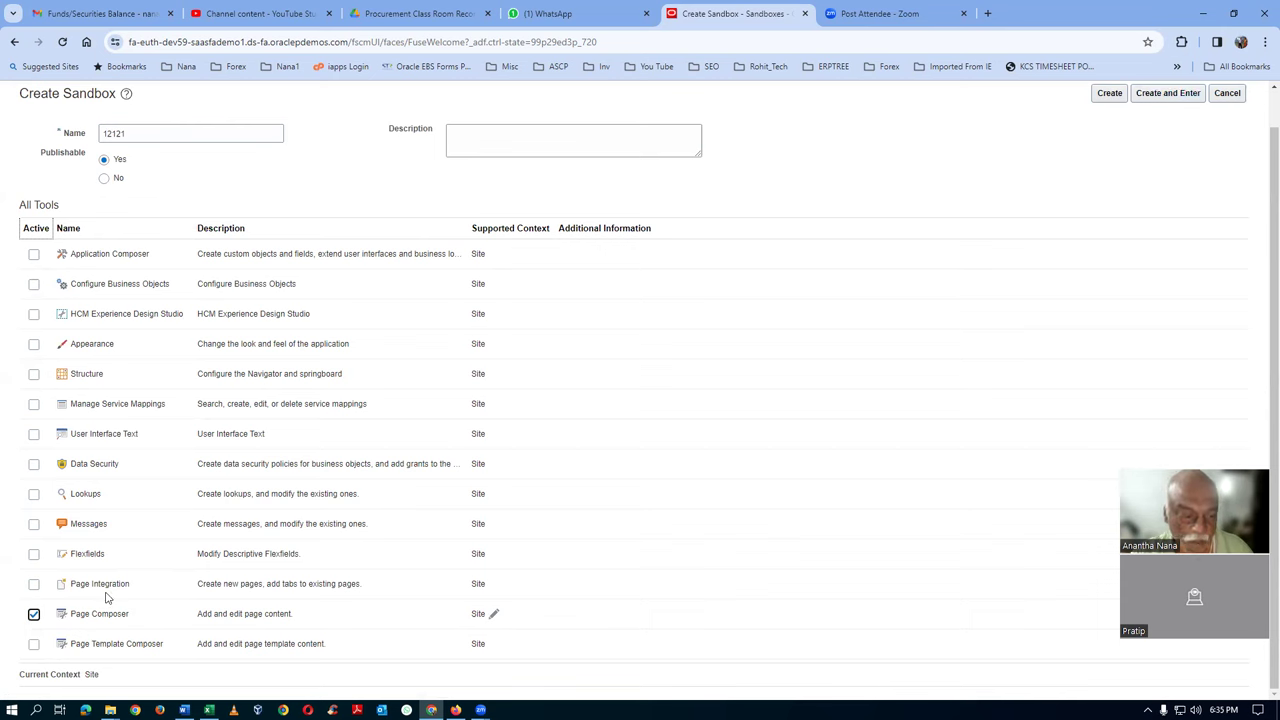
{"action": "left_click", "coordinate": [1177, 96]}
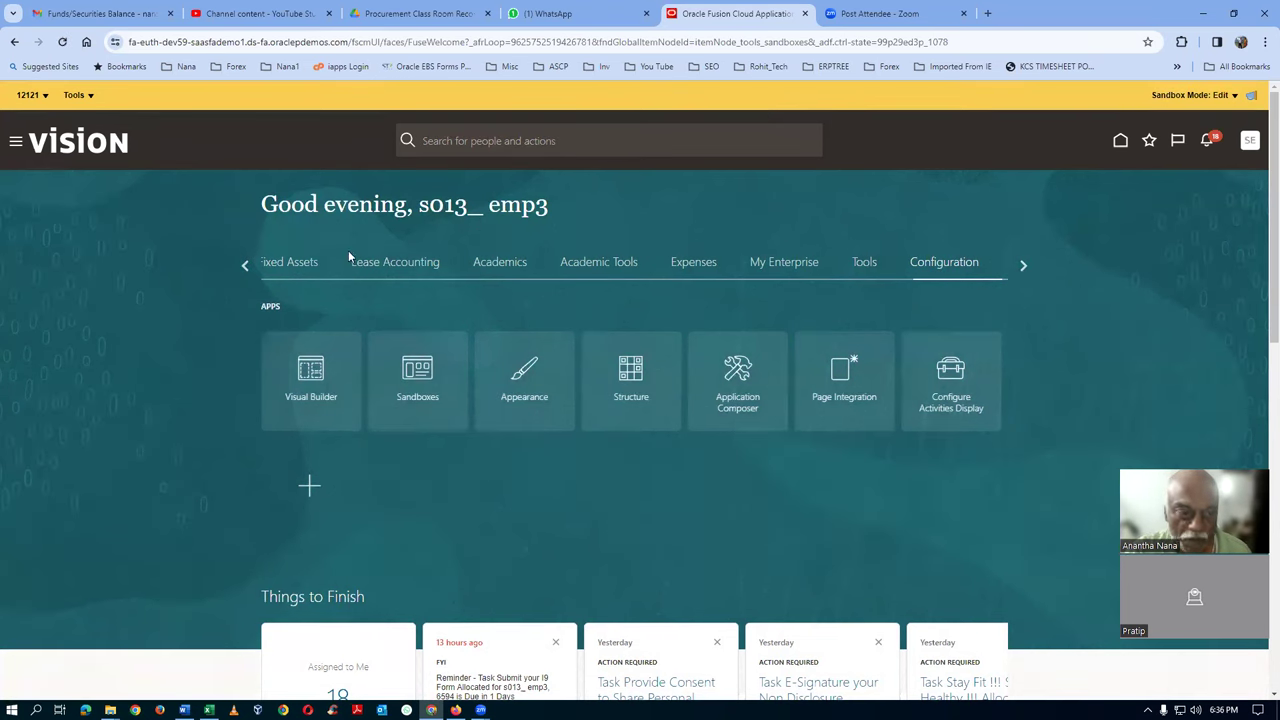
Open the Purchase Orders work area from the Procurement apps and review its list of tasks
{"action": "left_click", "coordinate": [244, 267]}
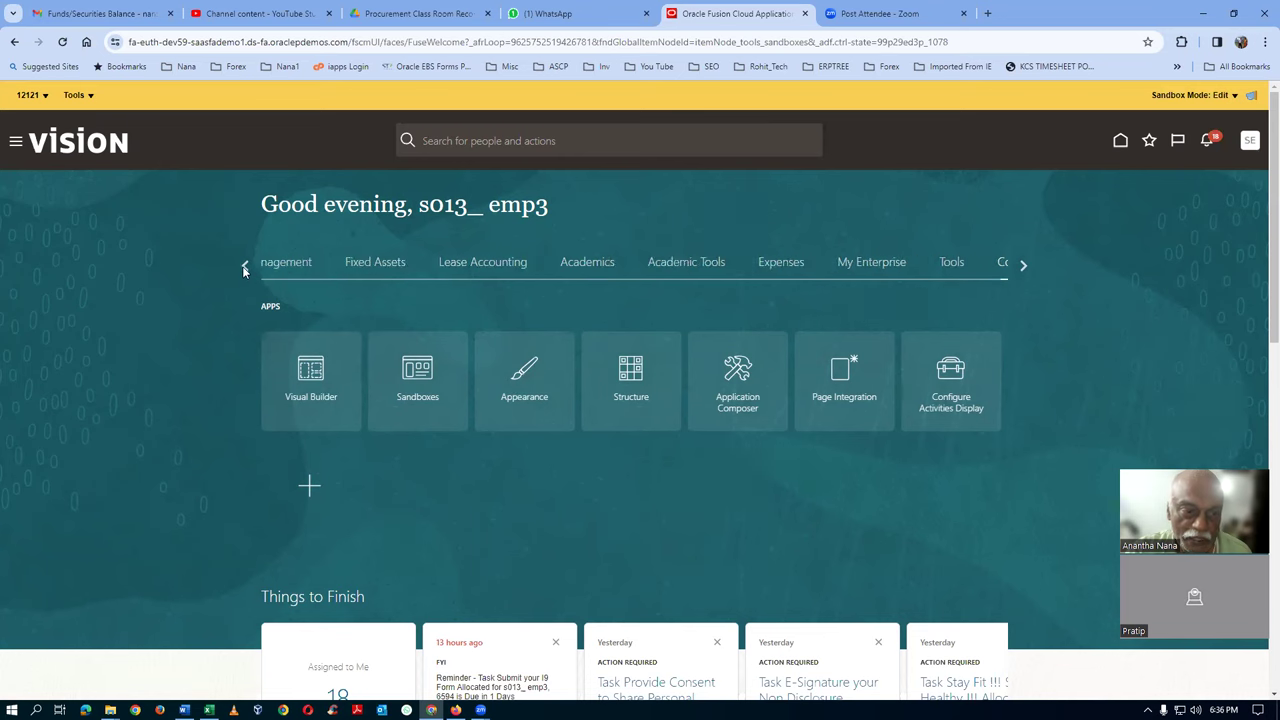
{"action": "left_click", "coordinate": [244, 267]}
{"action": "left_click", "coordinate": [244, 267]}
{"action": "left_click", "coordinate": [244, 267]}
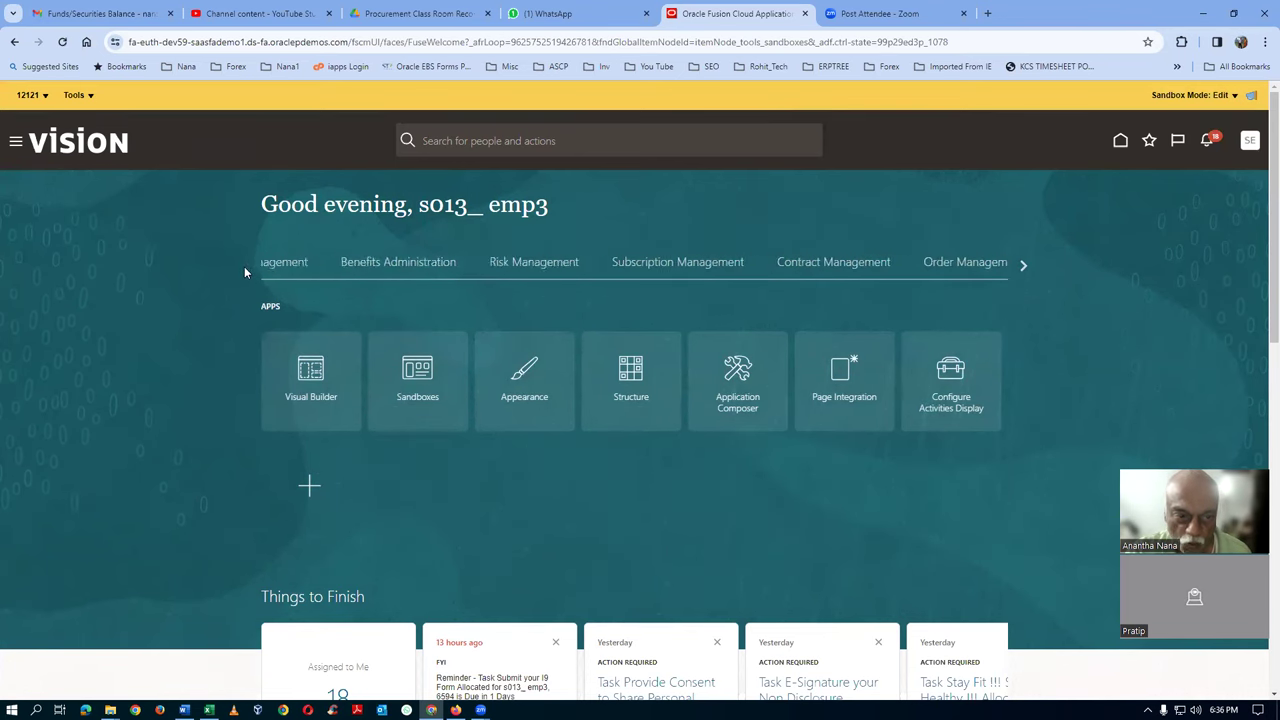
{"action": "left_click", "coordinate": [594, 272]}
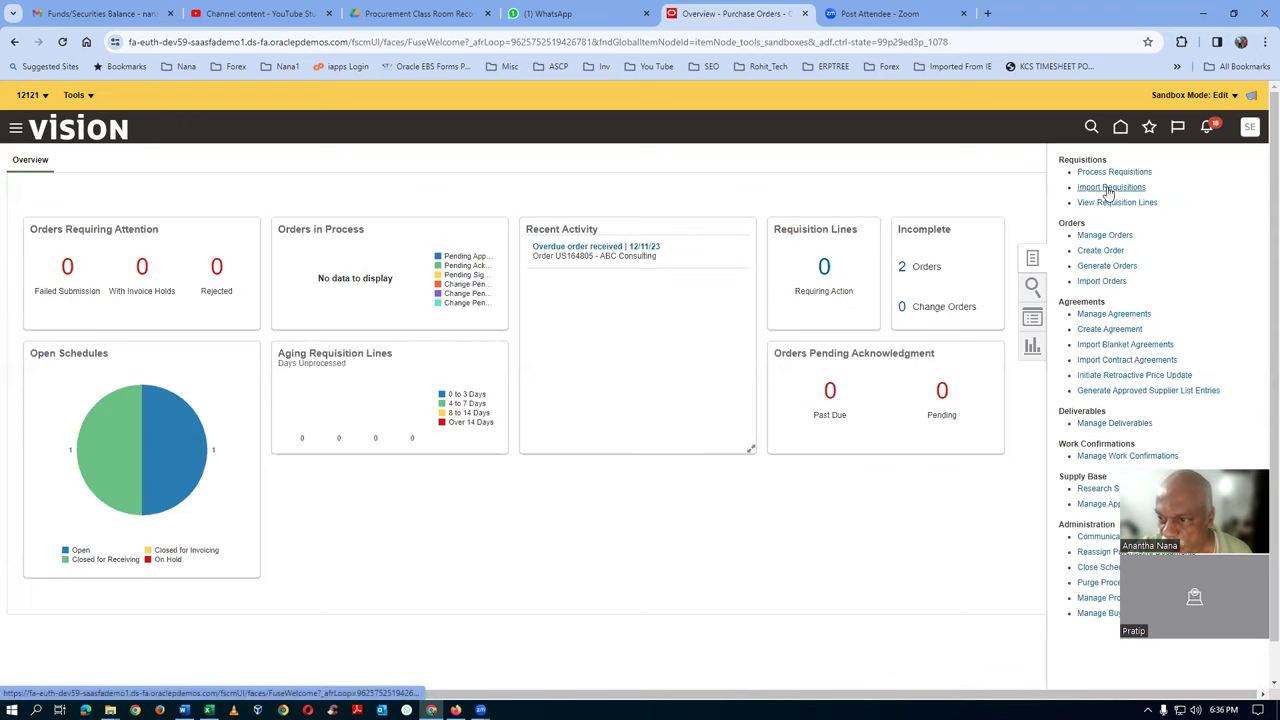
{"action": "left_click", "coordinate": [938, 201]}
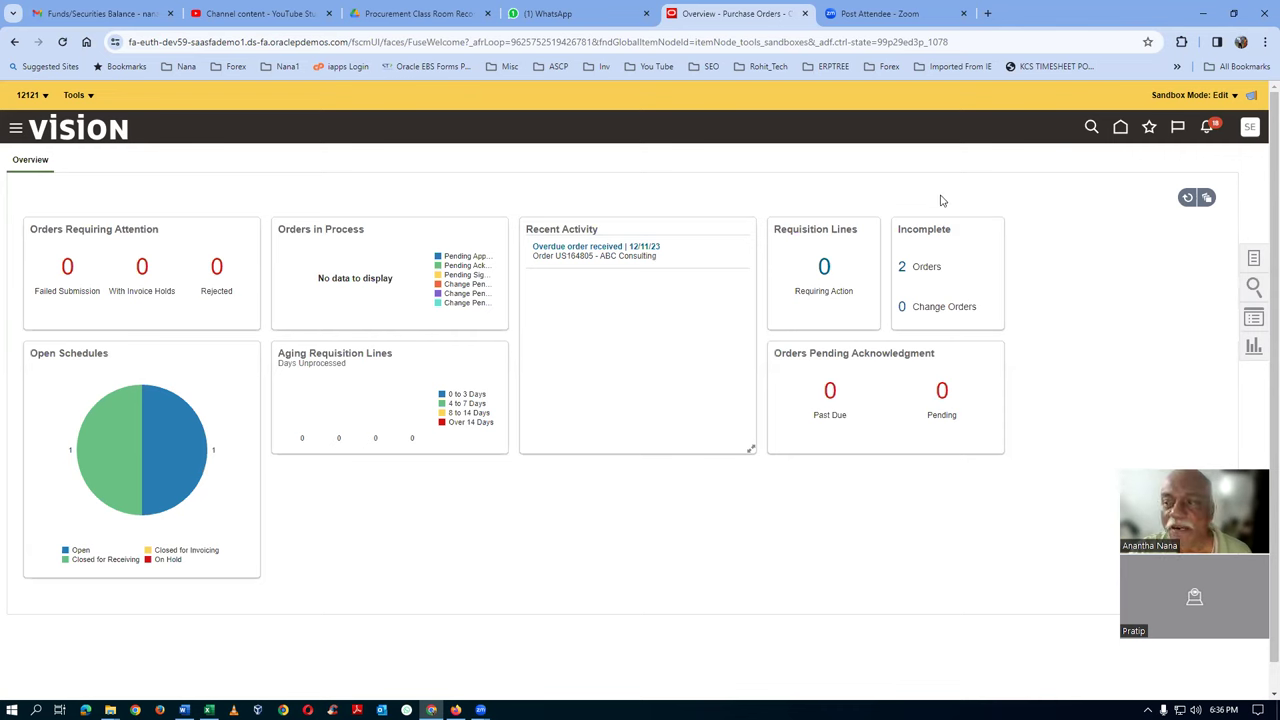
Open the Purchase Orders overview page for editing in Source view and enlarge the component tree pane
{"action": "left_click", "coordinate": [1251, 128]}
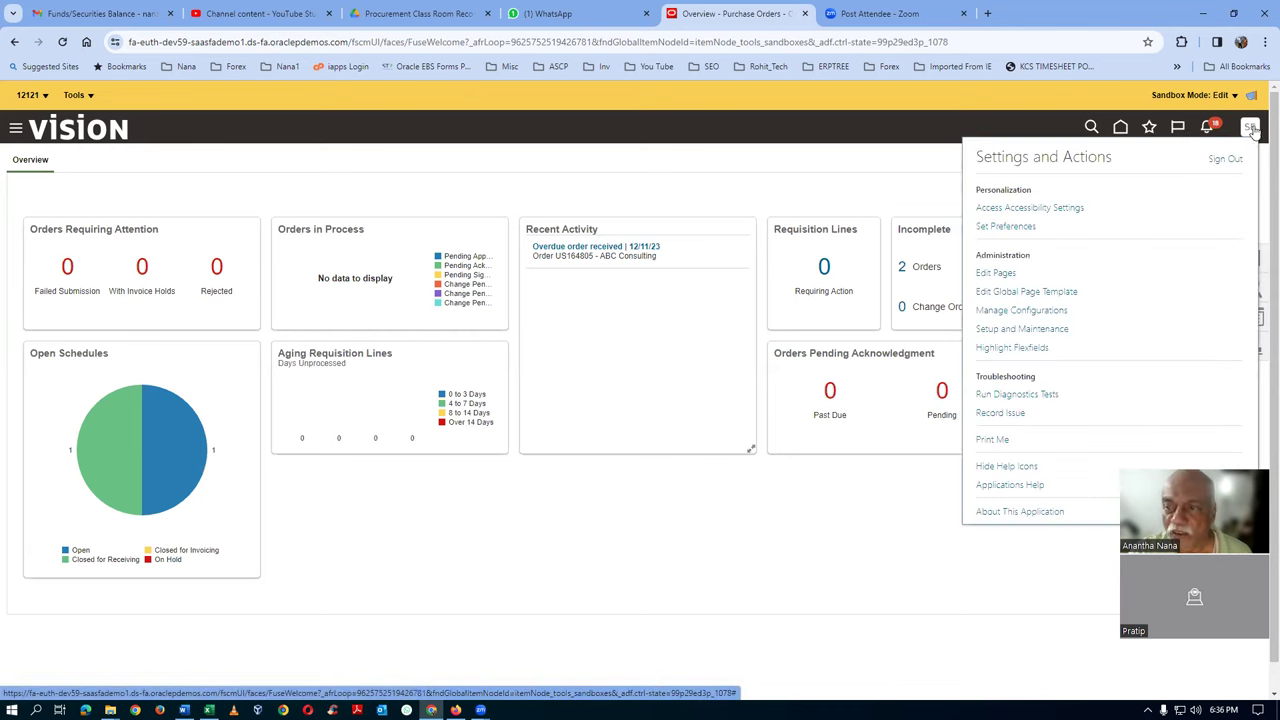
{"action": "left_click", "coordinate": [988, 280]}
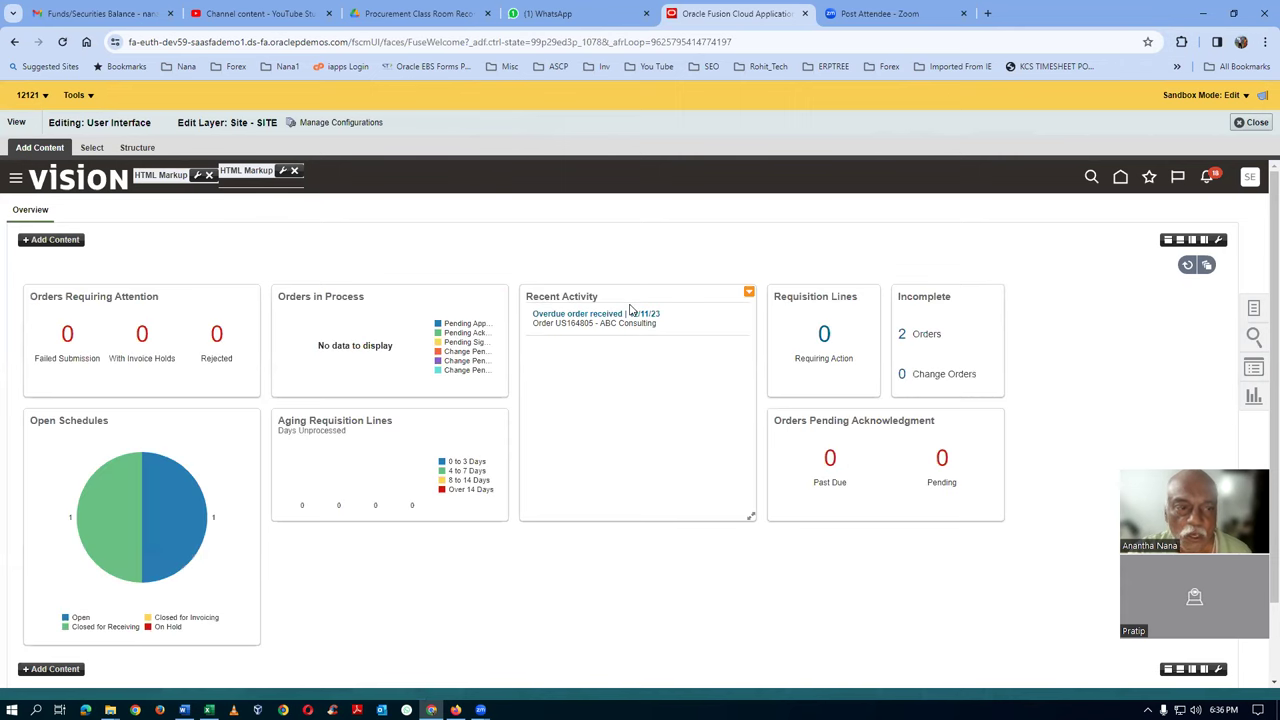
{"action": "left_click", "coordinate": [17, 122]}
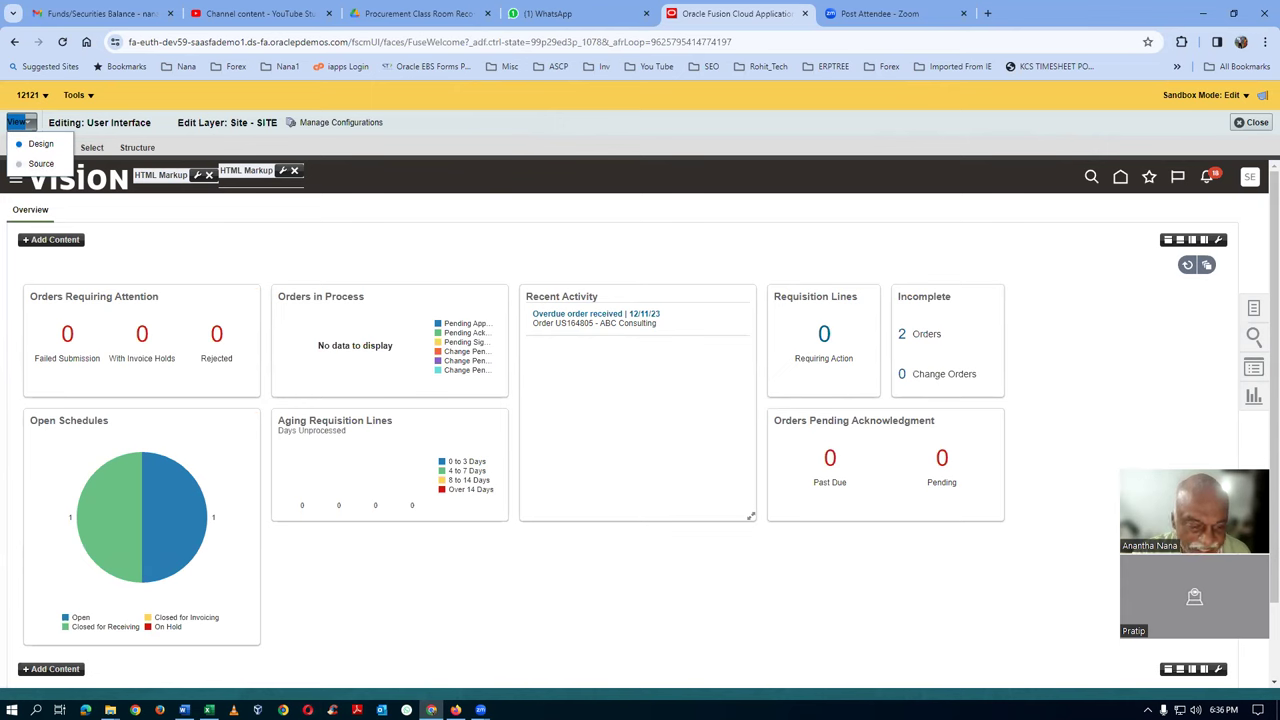
{"action": "left_click", "coordinate": [38, 165]}
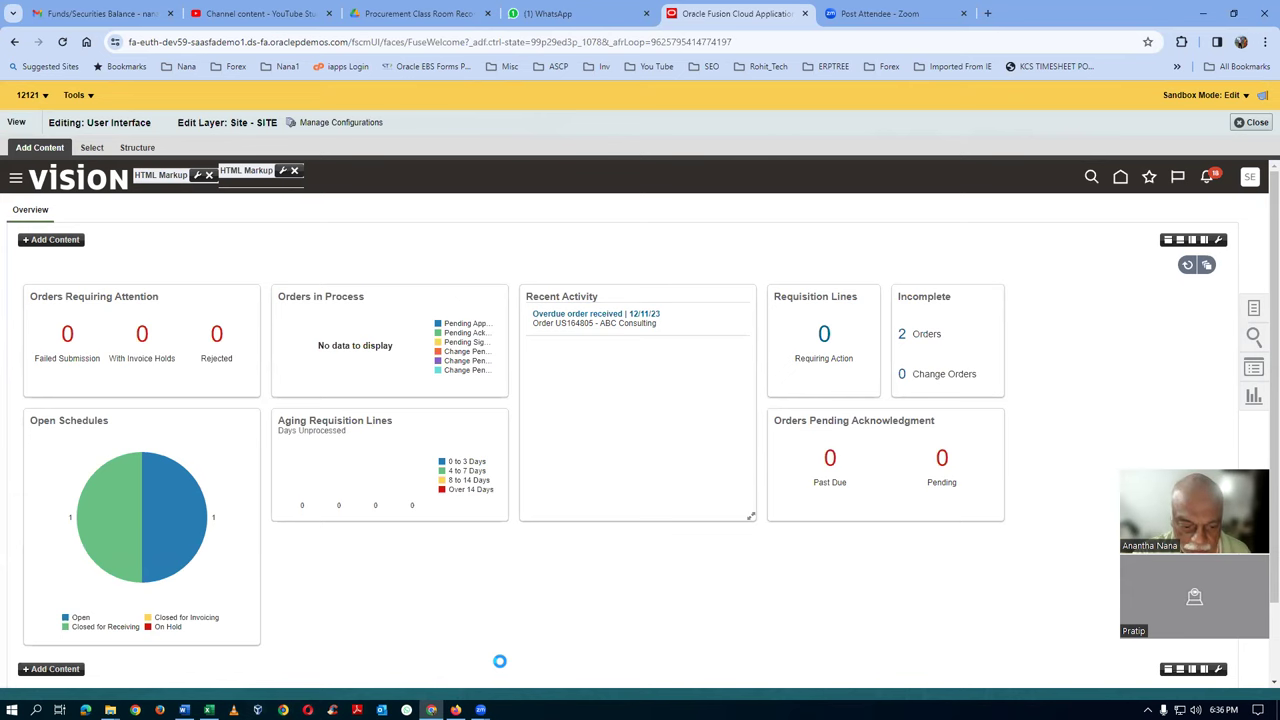
{"action": "left_click_drag", "start_coordinate": [473, 650], "coordinate": [507, 414]}
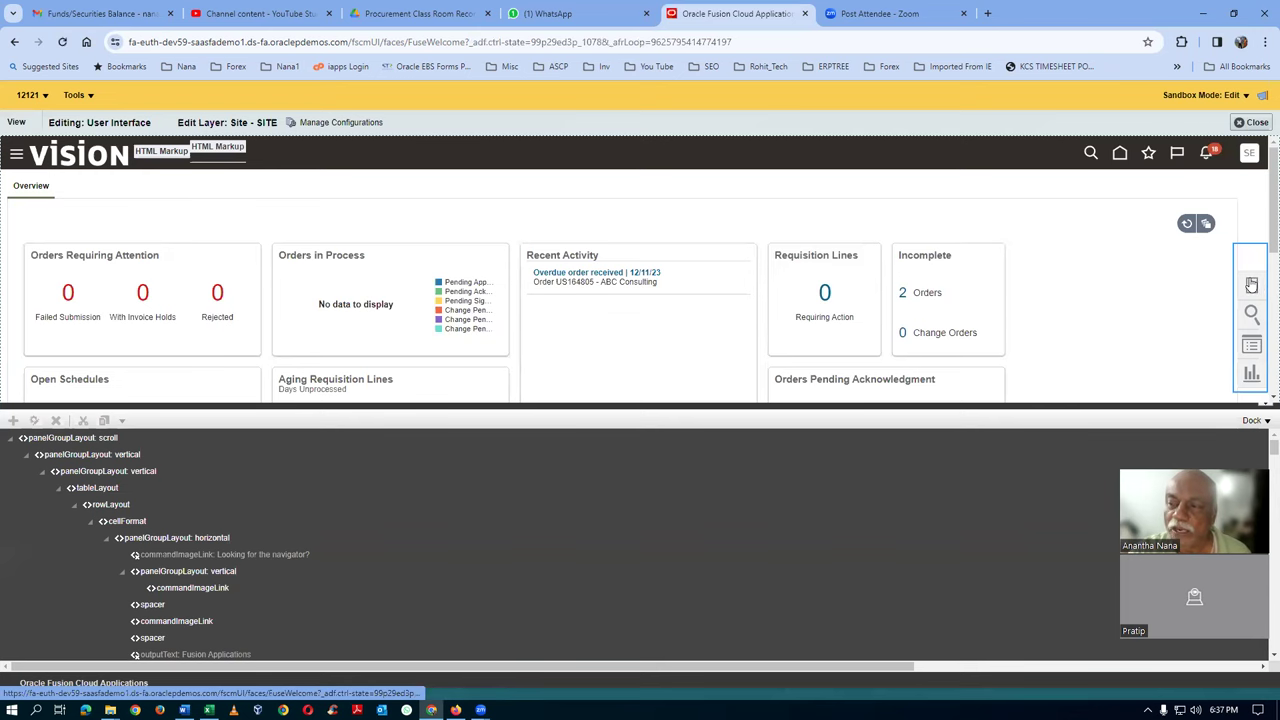
Select the task drawer, confirm editing its shared task flow, and open the Tasks region's task flow for editing
{"action": "left_click", "coordinate": [1252, 288]}
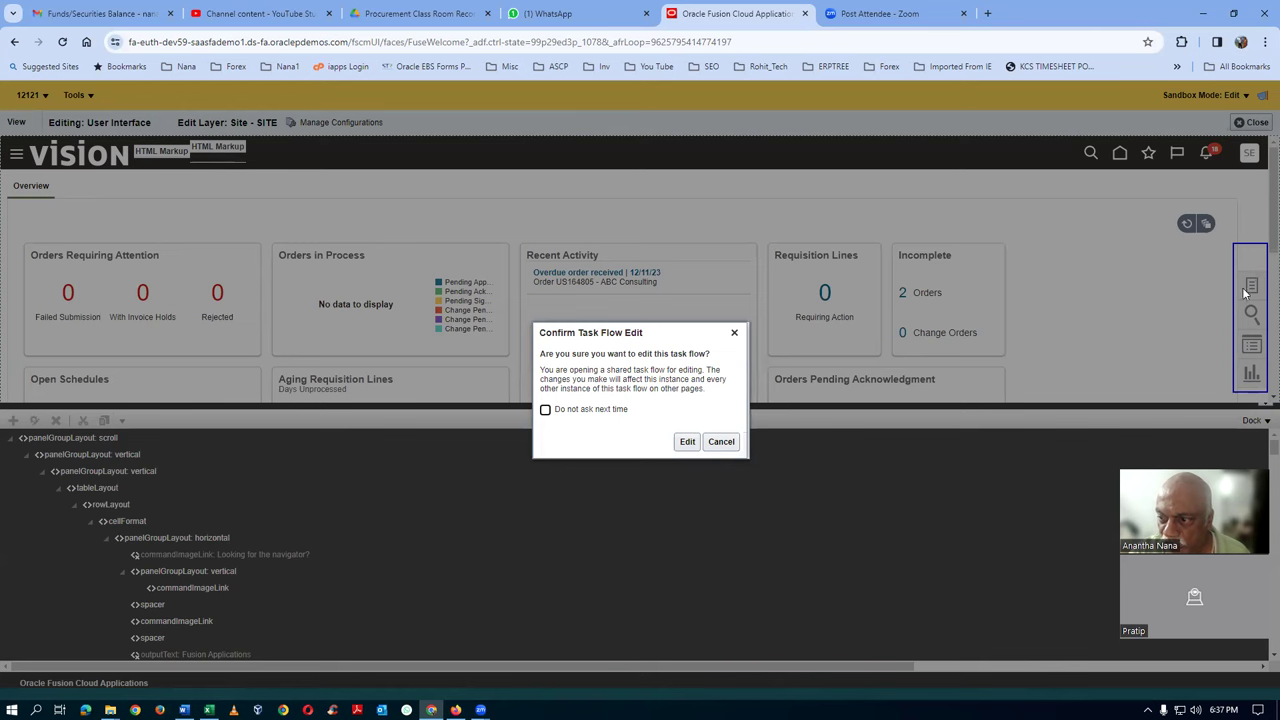
{"action": "left_click", "coordinate": [688, 441]}
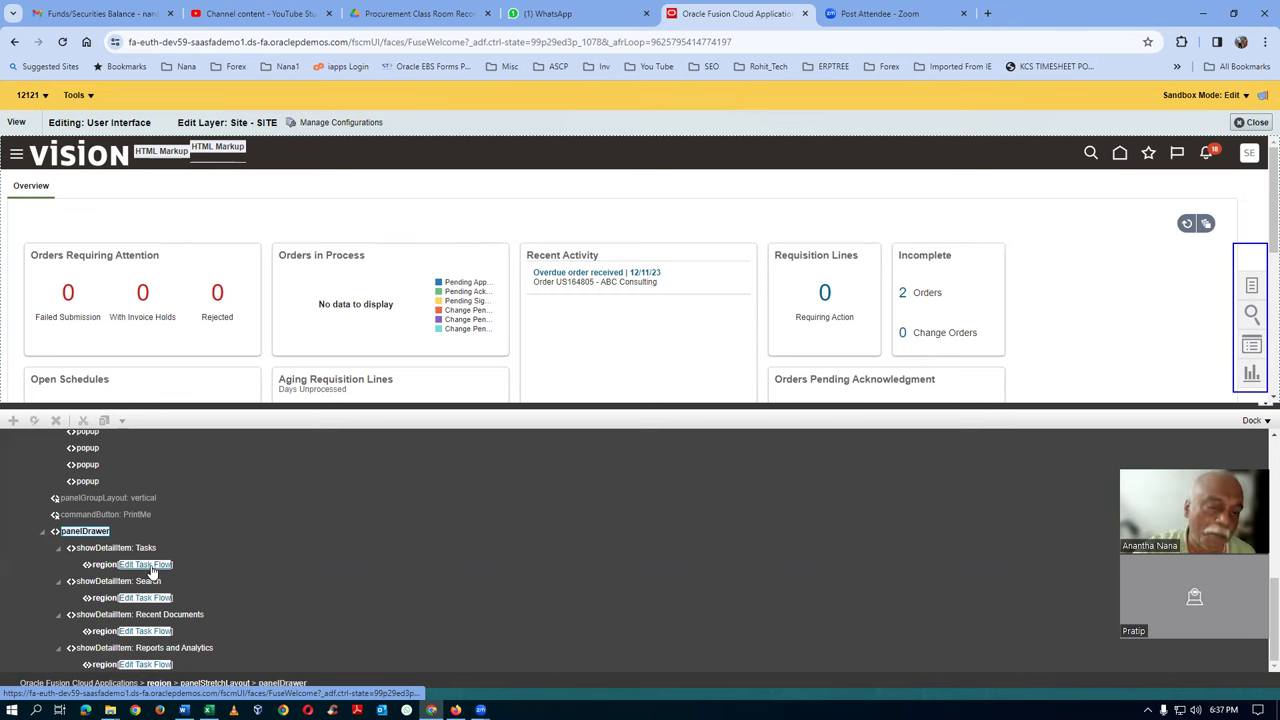
{"action": "left_click", "coordinate": [145, 565]}
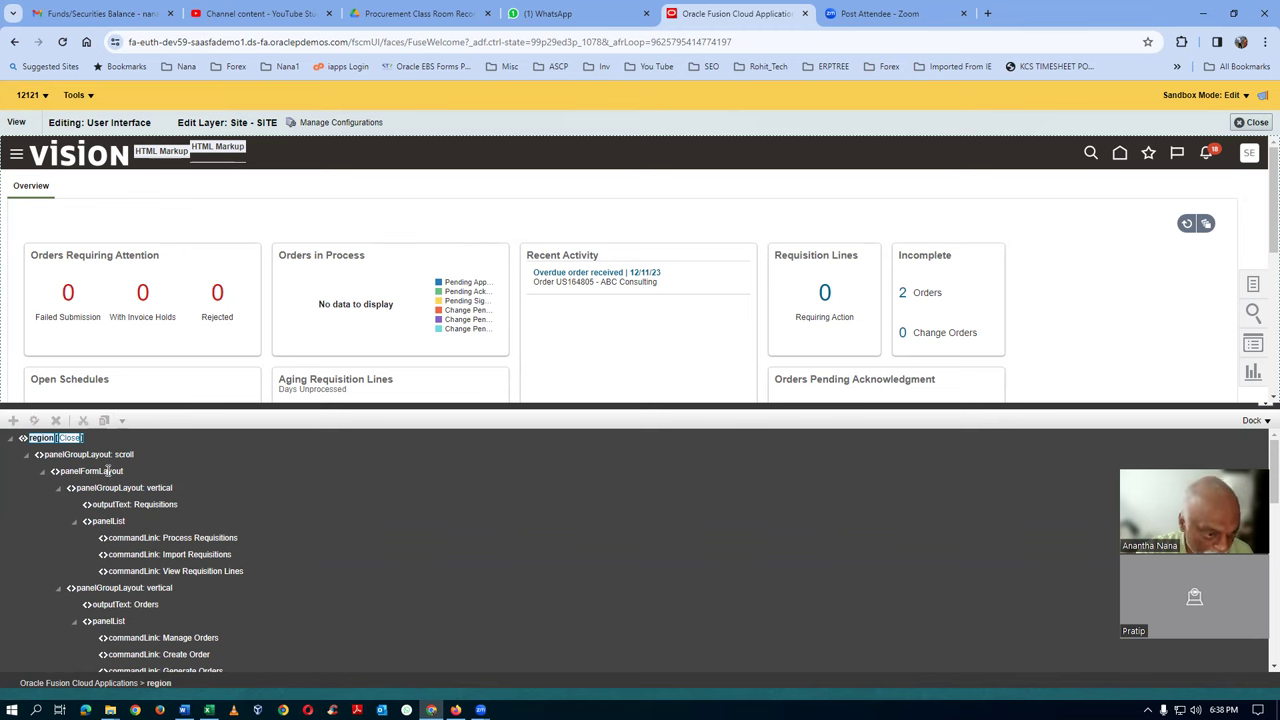
In the panelFormLayout component's task list properties, hide the Import Requisitions task under Requisitions
{"action": "left_click", "coordinate": [107, 471]}
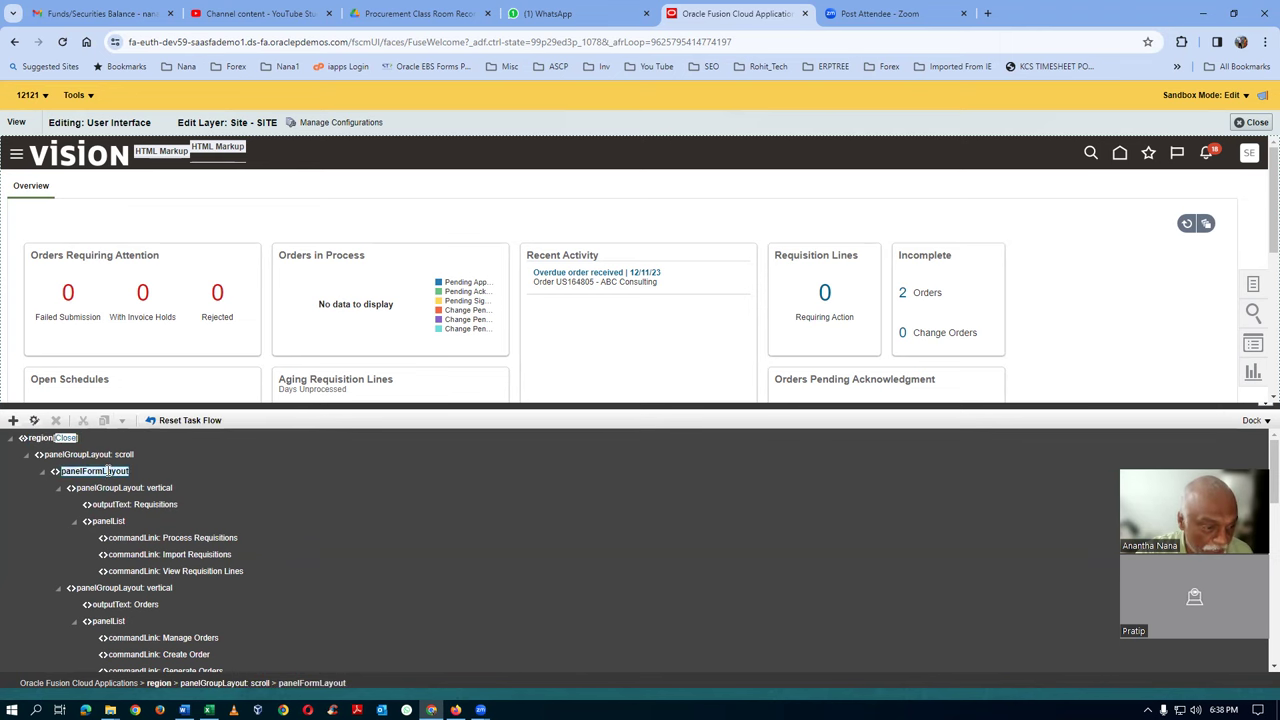
{"action": "left_click", "coordinate": [34, 421]}
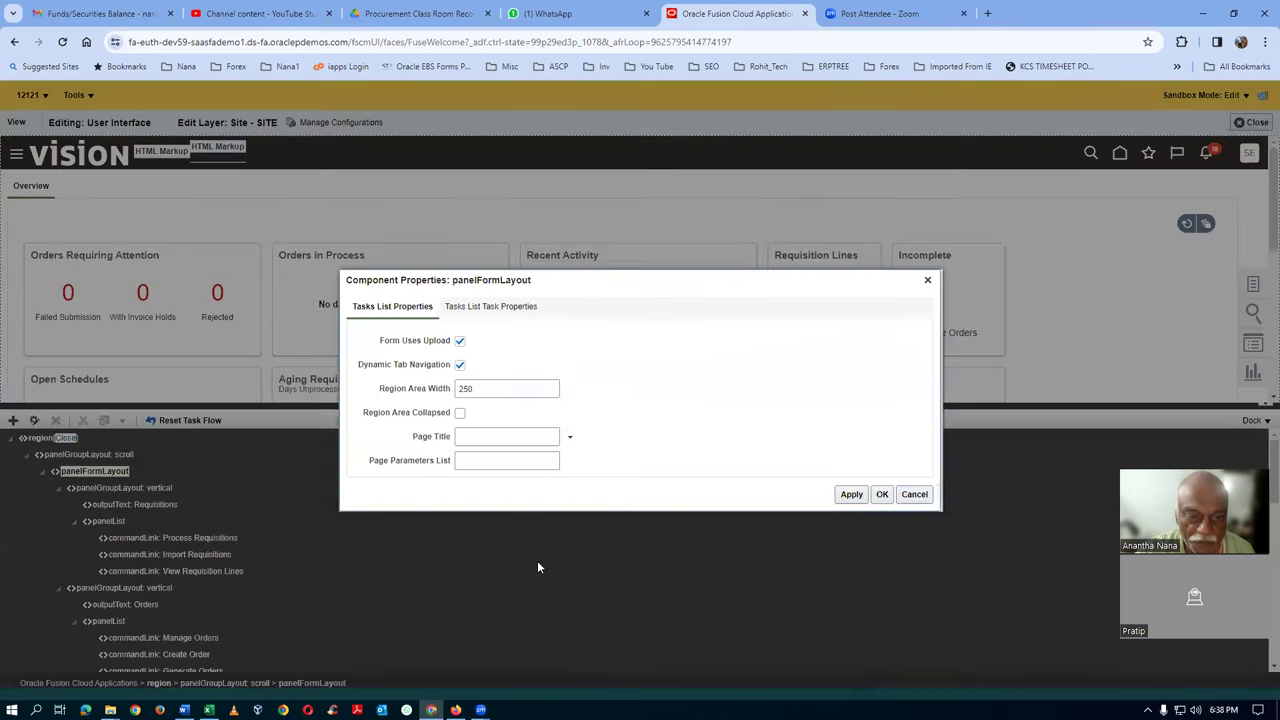
{"action": "left_click", "coordinate": [530, 312]}
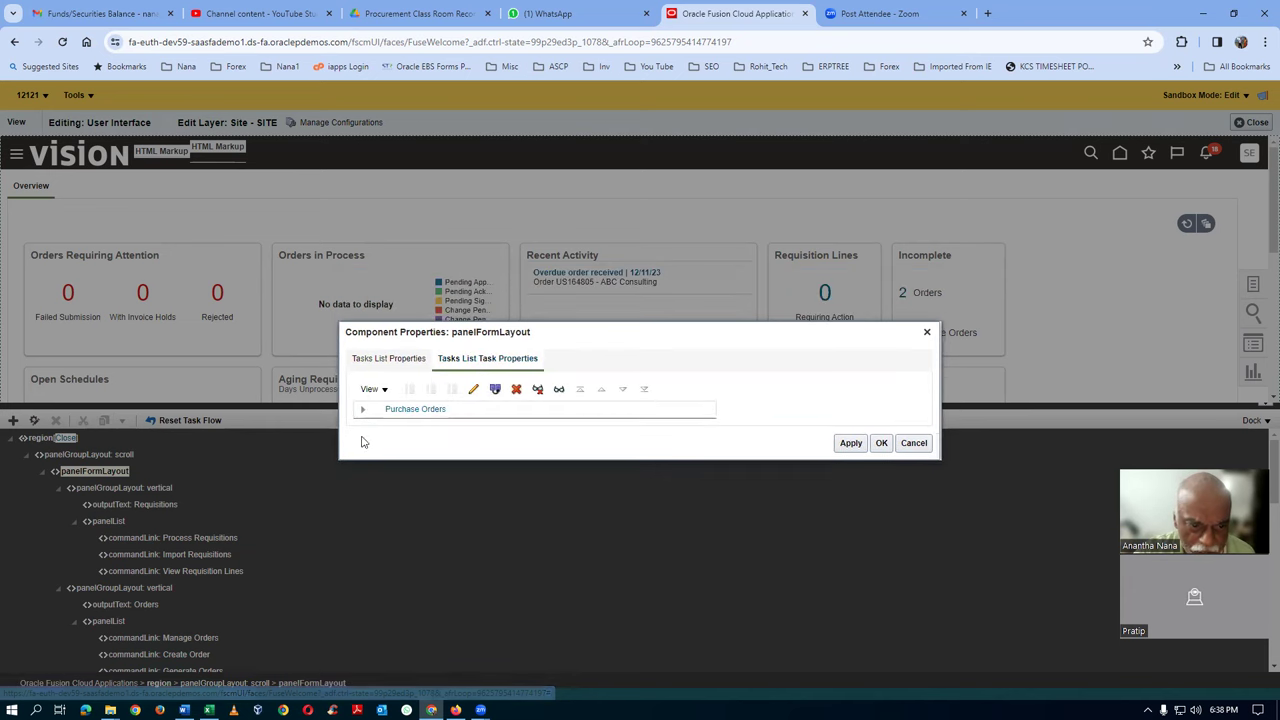
{"action": "left_click", "coordinate": [362, 409]}
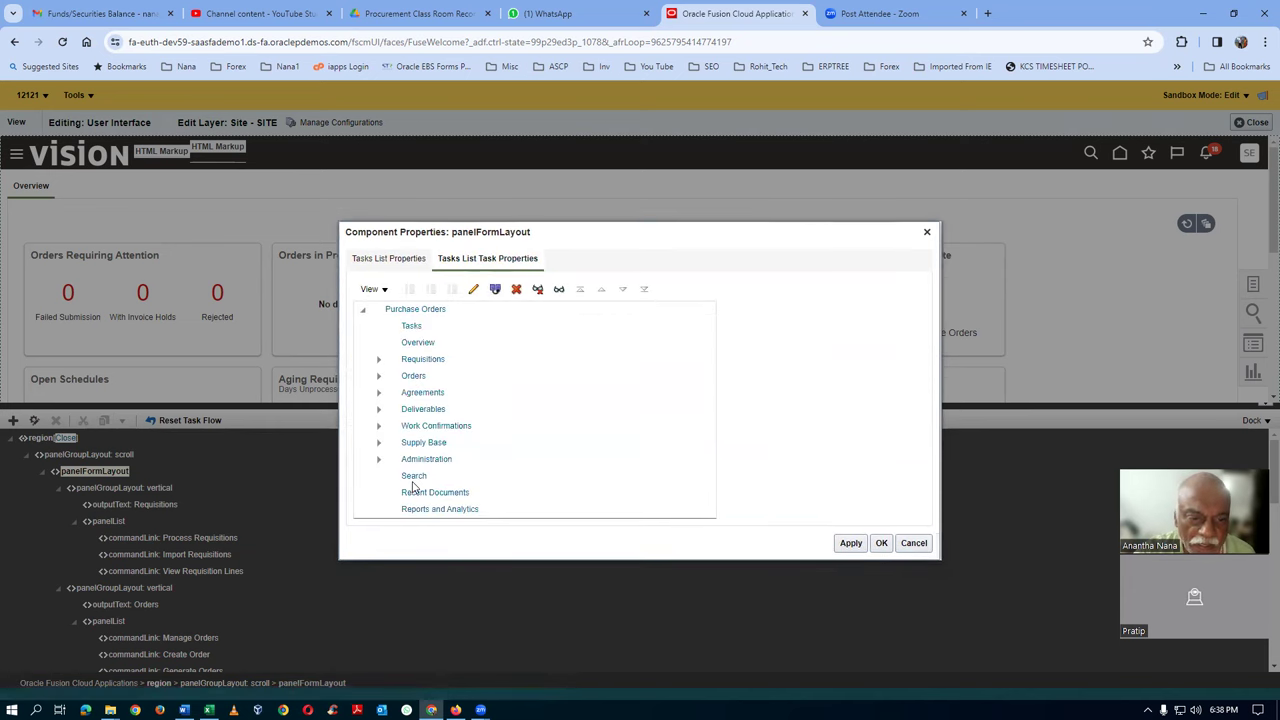
{"action": "left_click", "coordinate": [379, 360]}
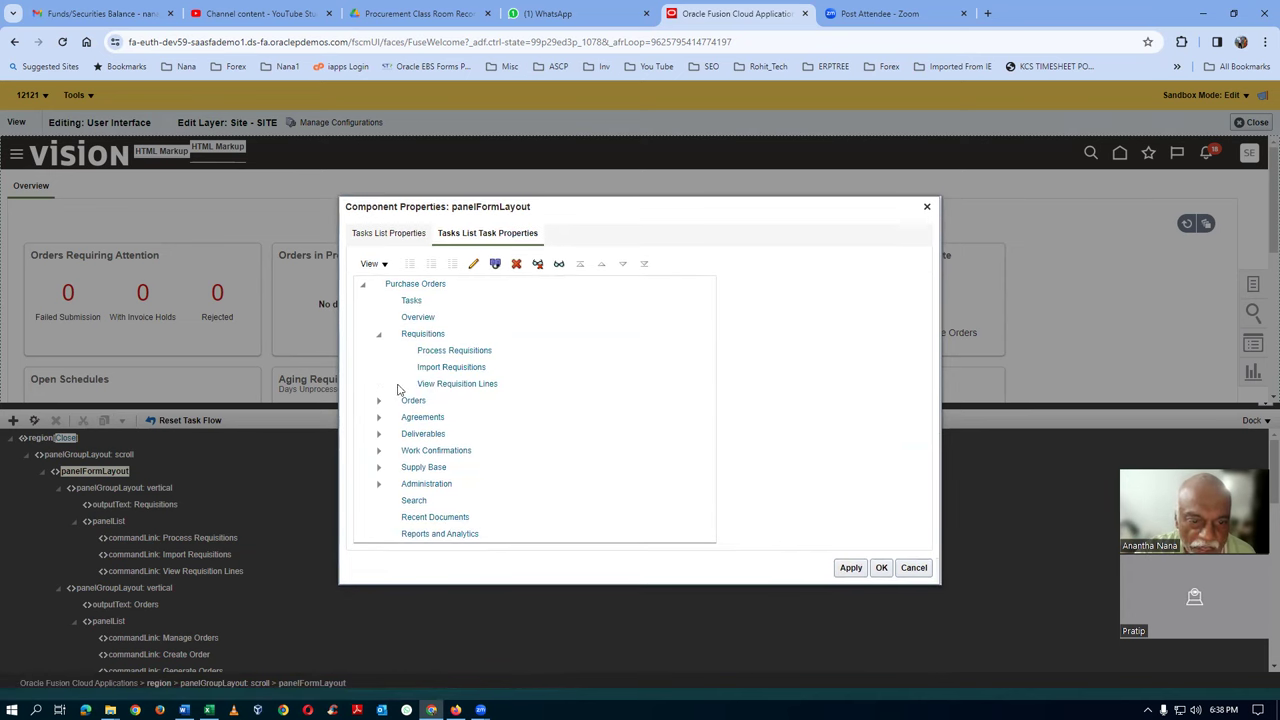
{"action": "left_click", "coordinate": [451, 368]}
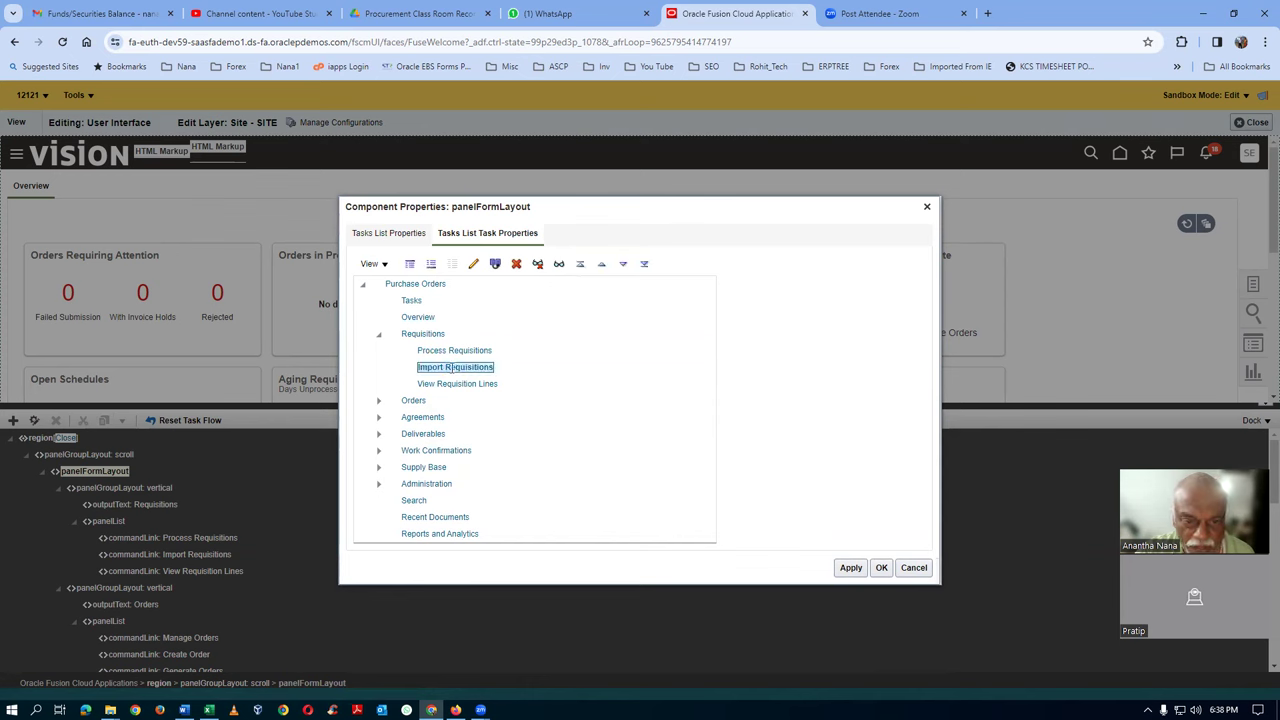
{"action": "left_click", "coordinate": [538, 266]}
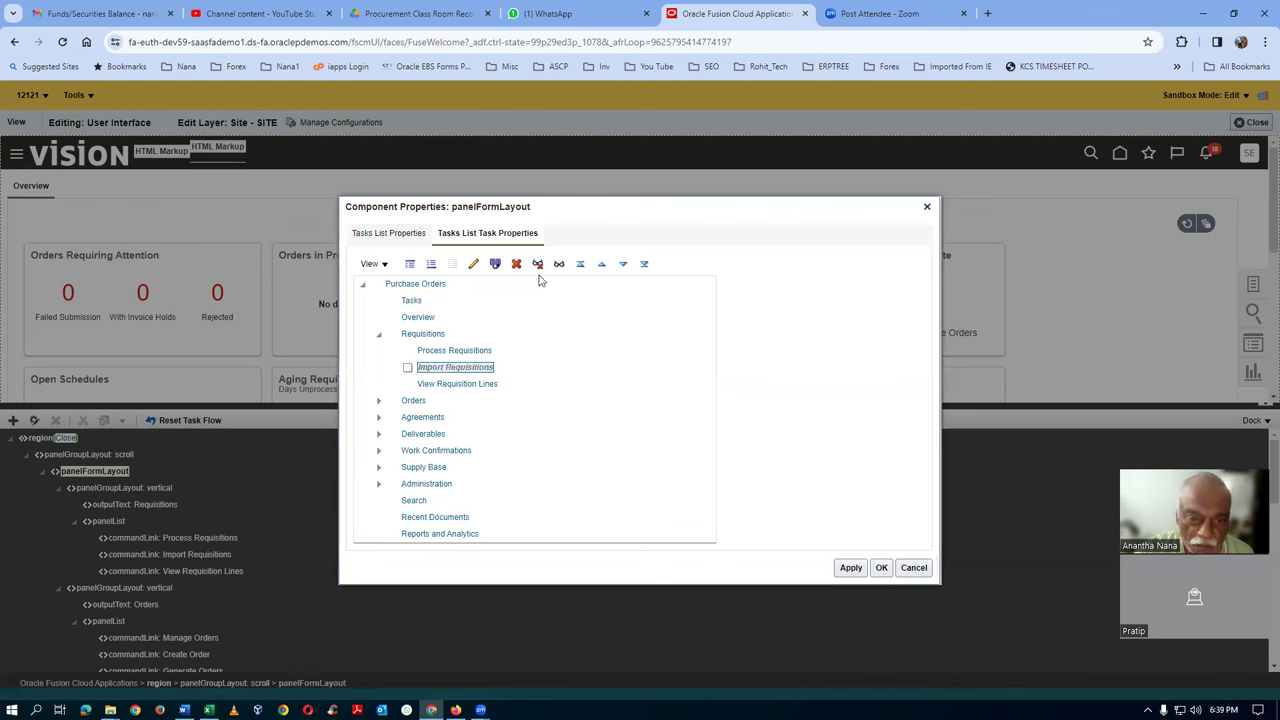
Hide the Import Orders task under Orders and the Import Blanket Agreements task under Agreements in the Purchase Orders task list
{"action": "left_click", "coordinate": [379, 404]}
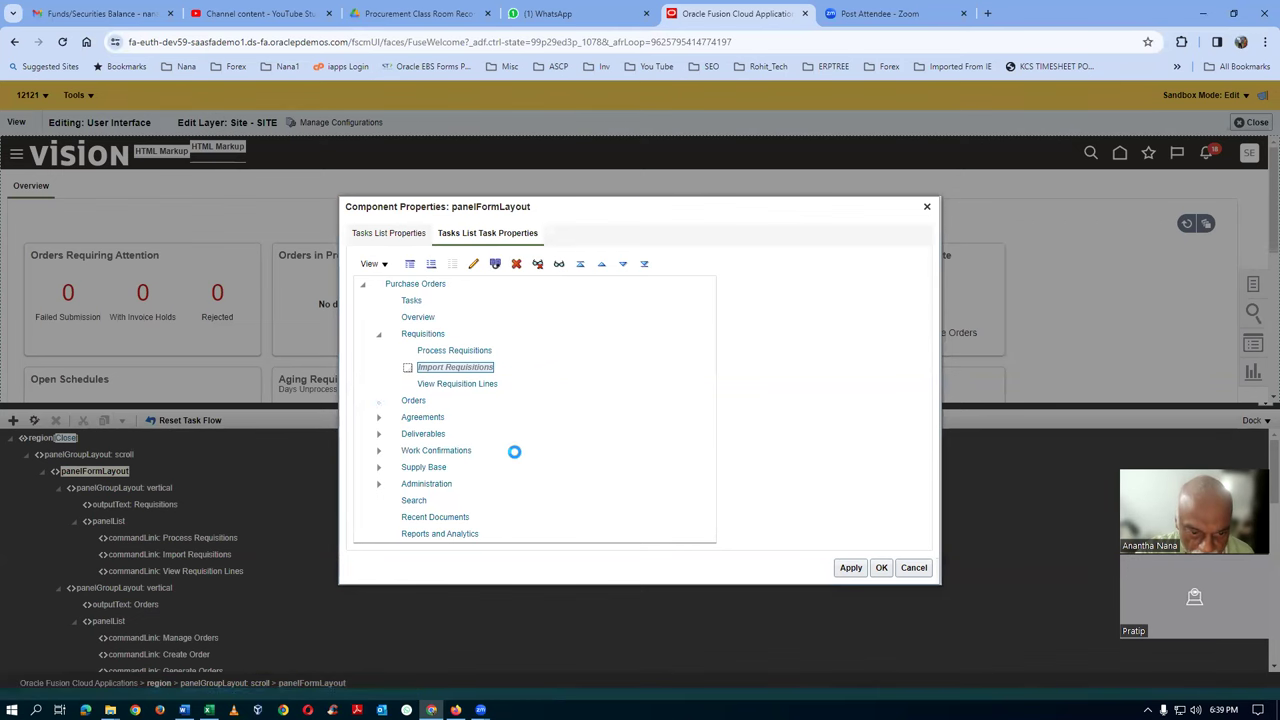
{"action": "left_click", "coordinate": [443, 433]}
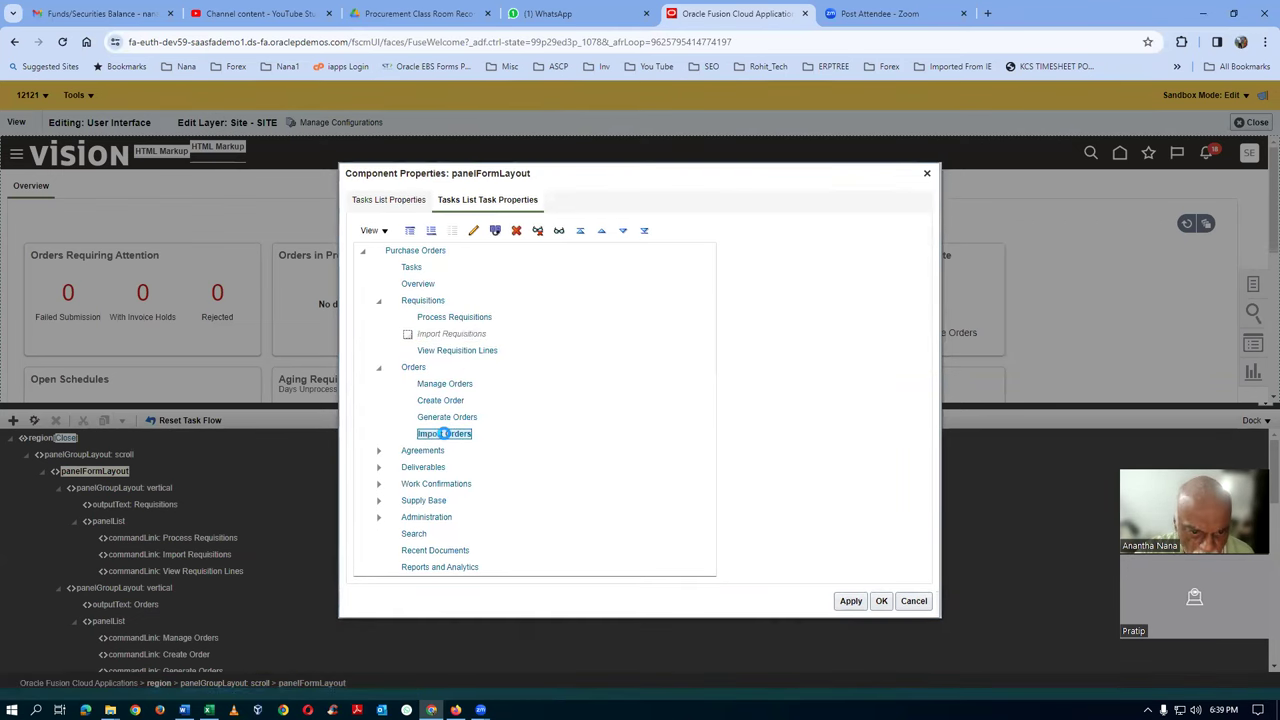
{"action": "left_click", "coordinate": [537, 230]}
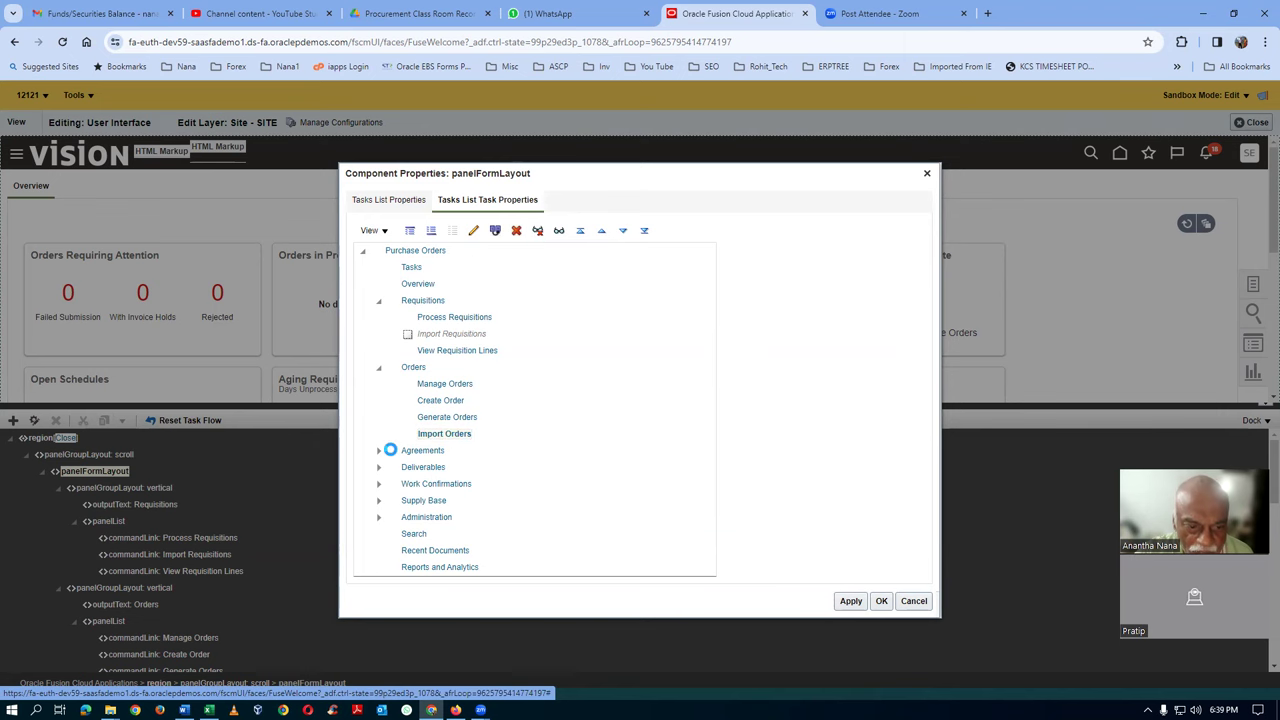
{"action": "left_click", "coordinate": [379, 452]}
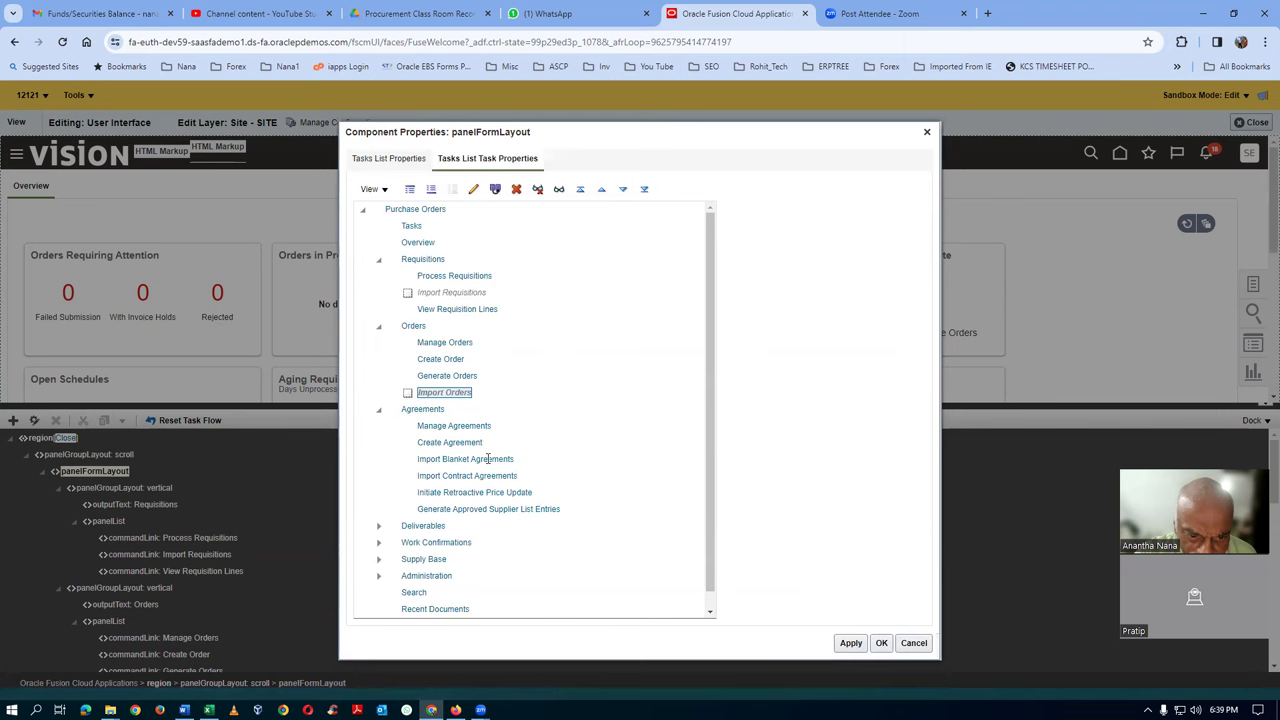
{"action": "left_click", "coordinate": [487, 458]}
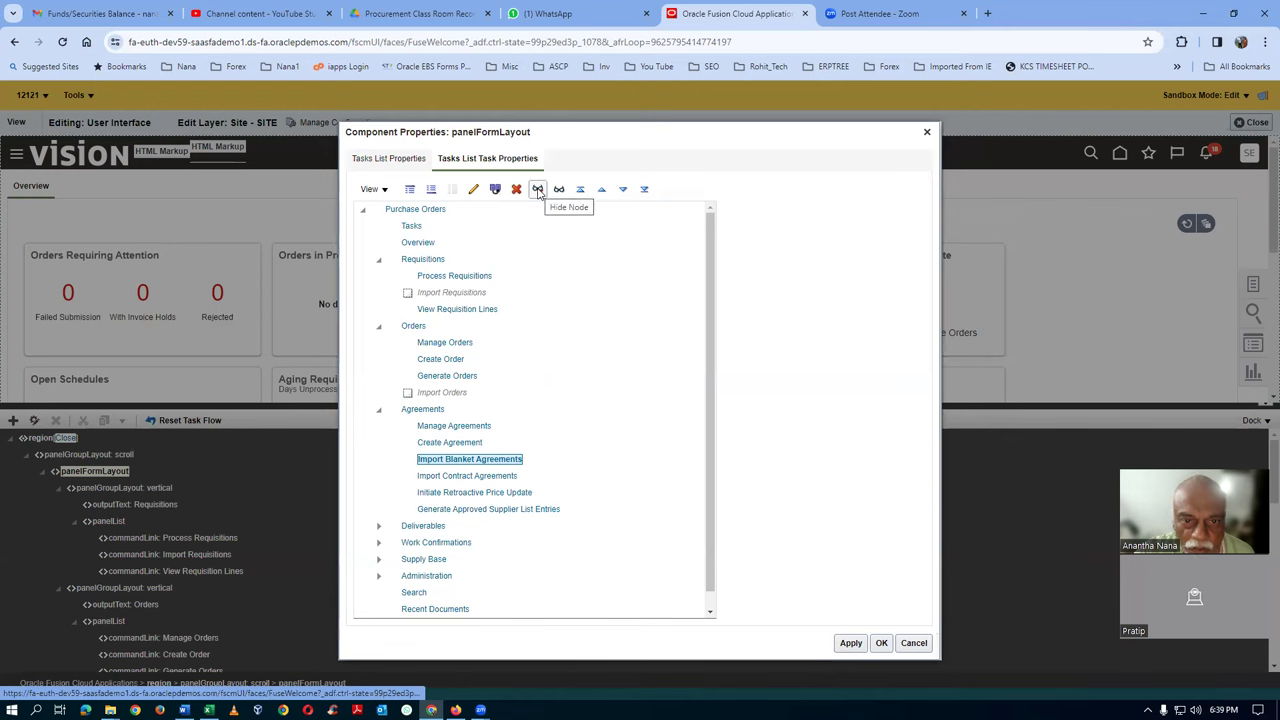
{"action": "left_click", "coordinate": [538, 190]}
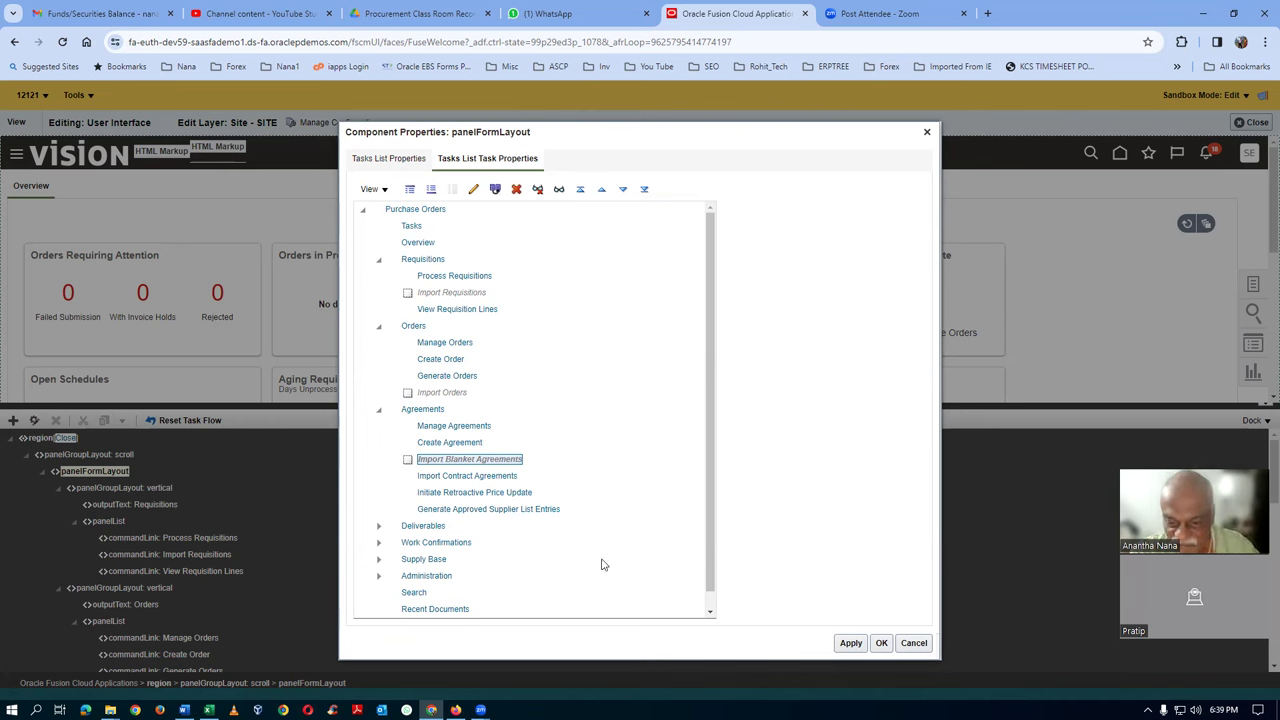
Apply and save the Purchase Orders task list properties, and close page editing
{"action": "left_click", "coordinate": [853, 645]}
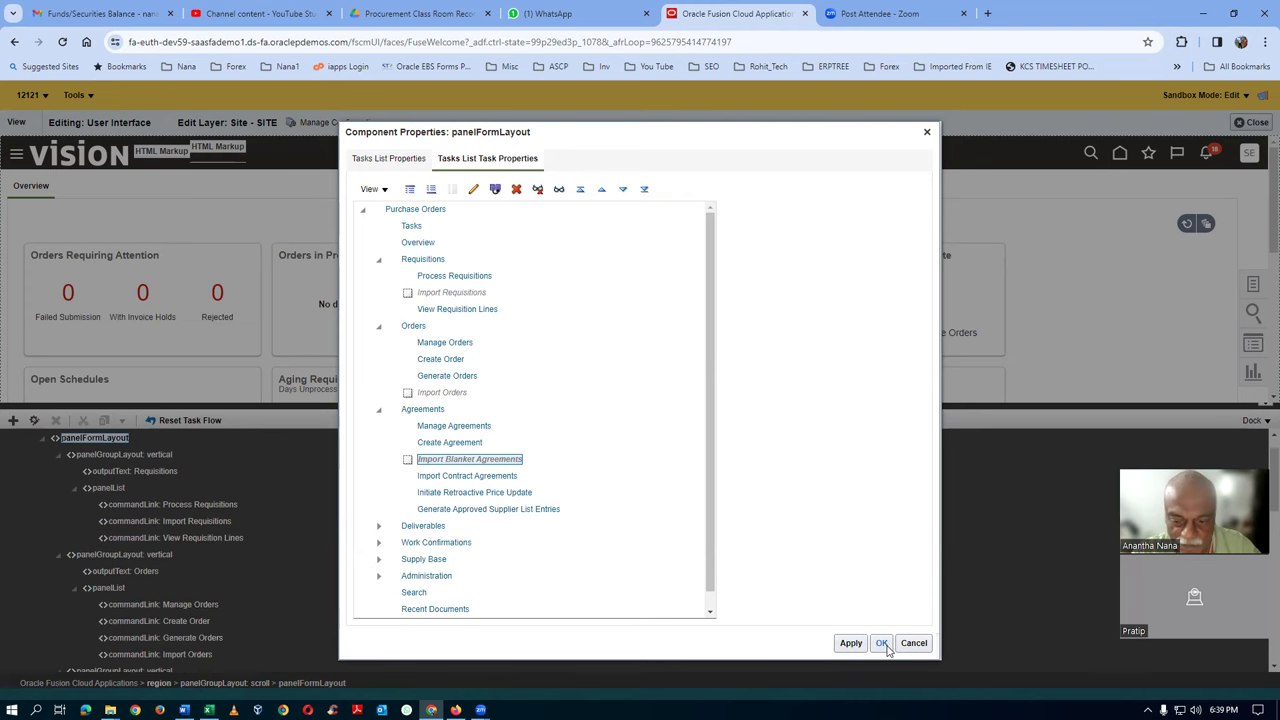
{"action": "left_click", "coordinate": [883, 645]}
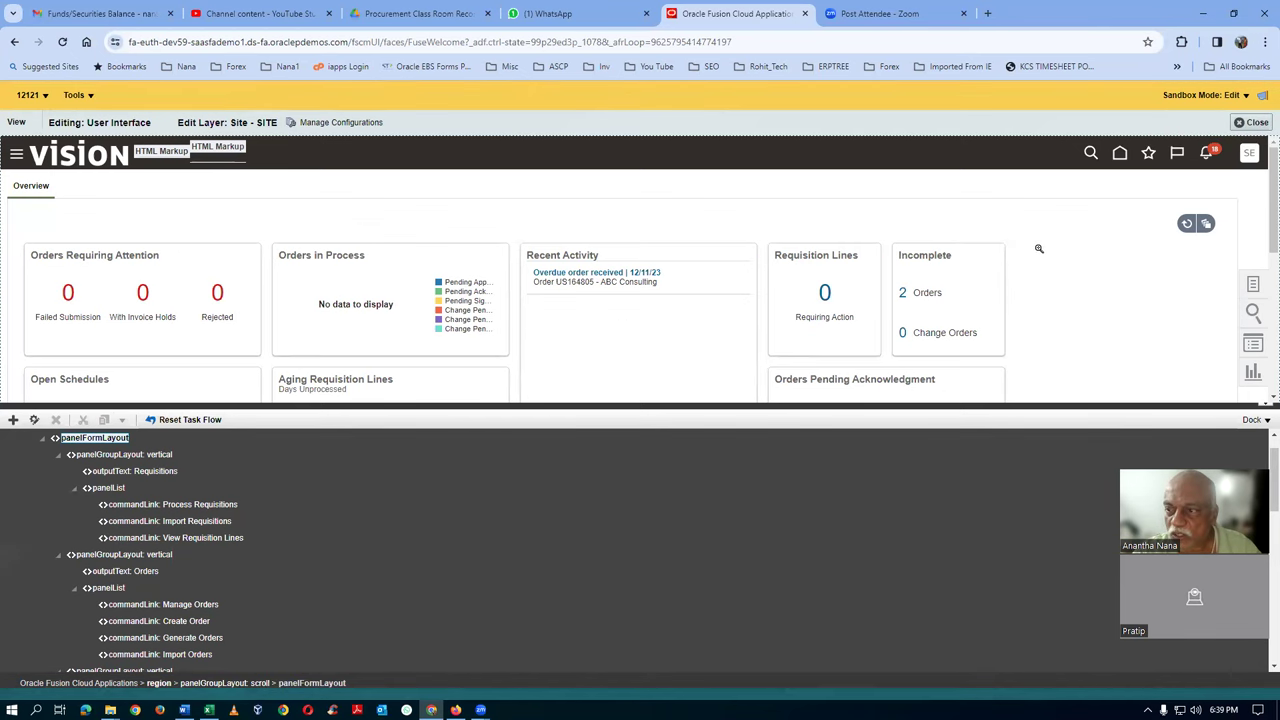
{"action": "left_click", "coordinate": [1258, 122]}
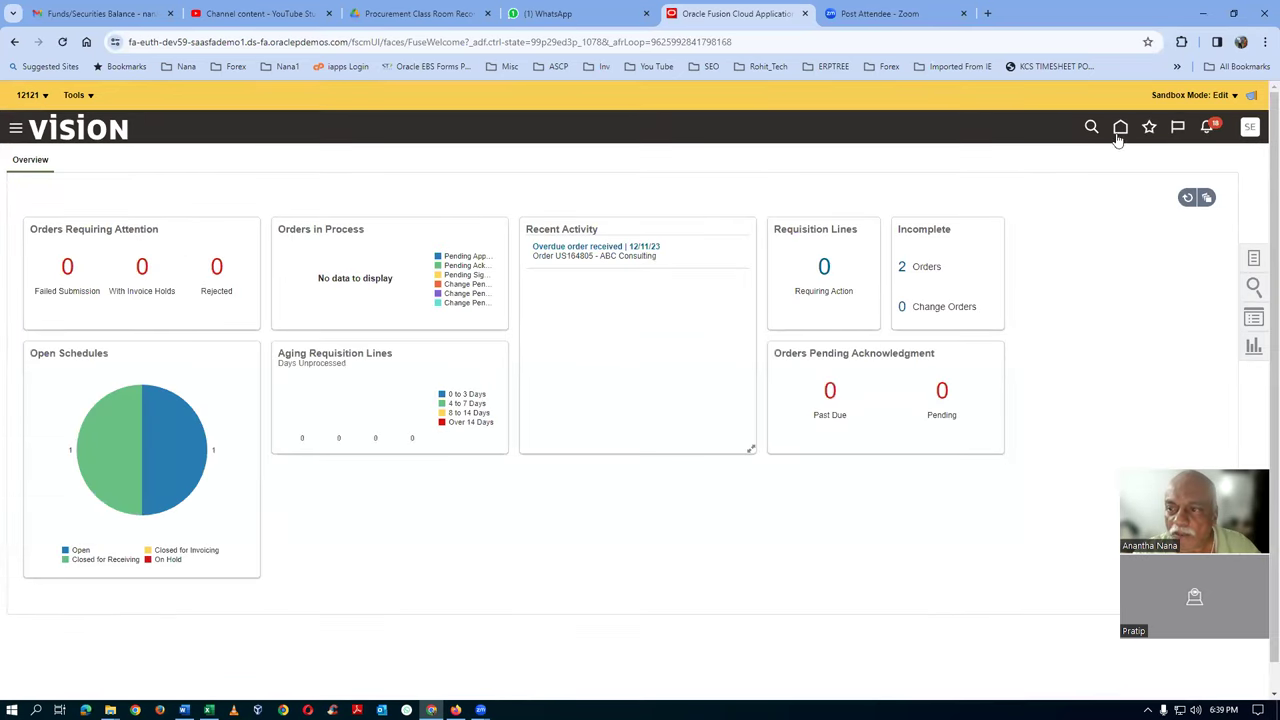
Open the Catalogs work area's overview page for editing in Source view and enlarge the component tree pane
{"action": "left_click", "coordinate": [1120, 129]}
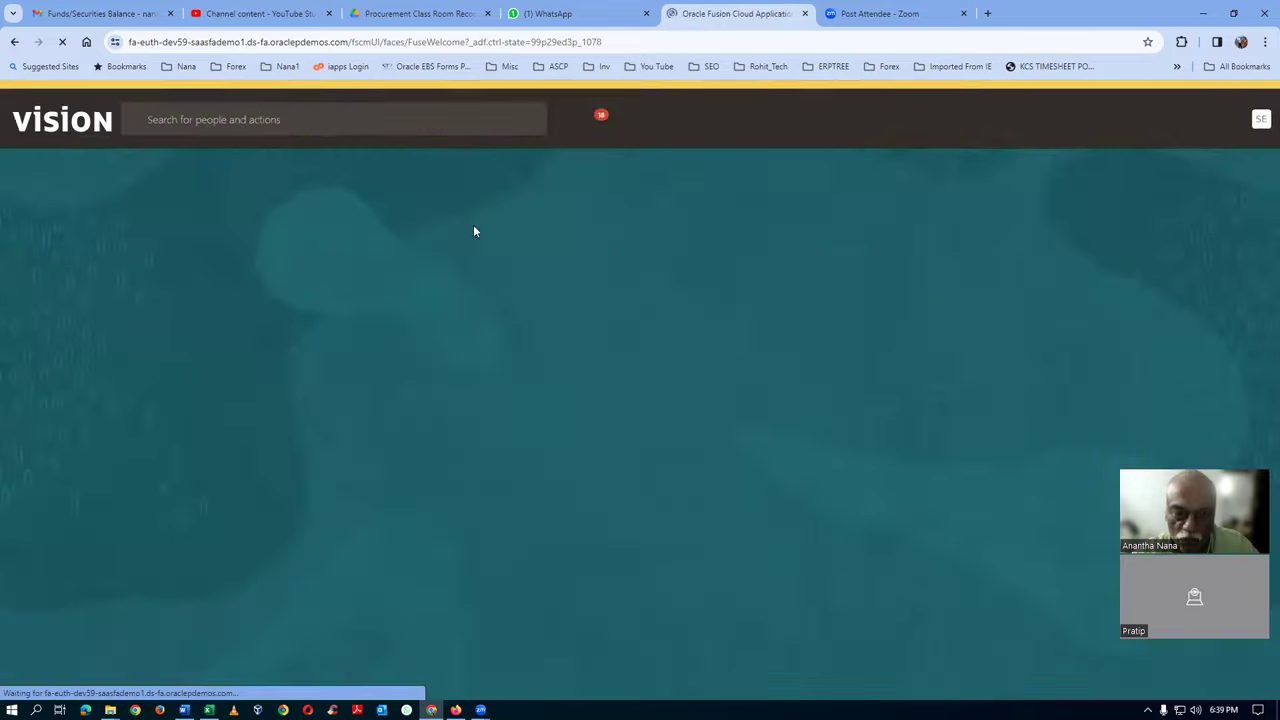
{"action": "left_click", "coordinate": [523, 495]}
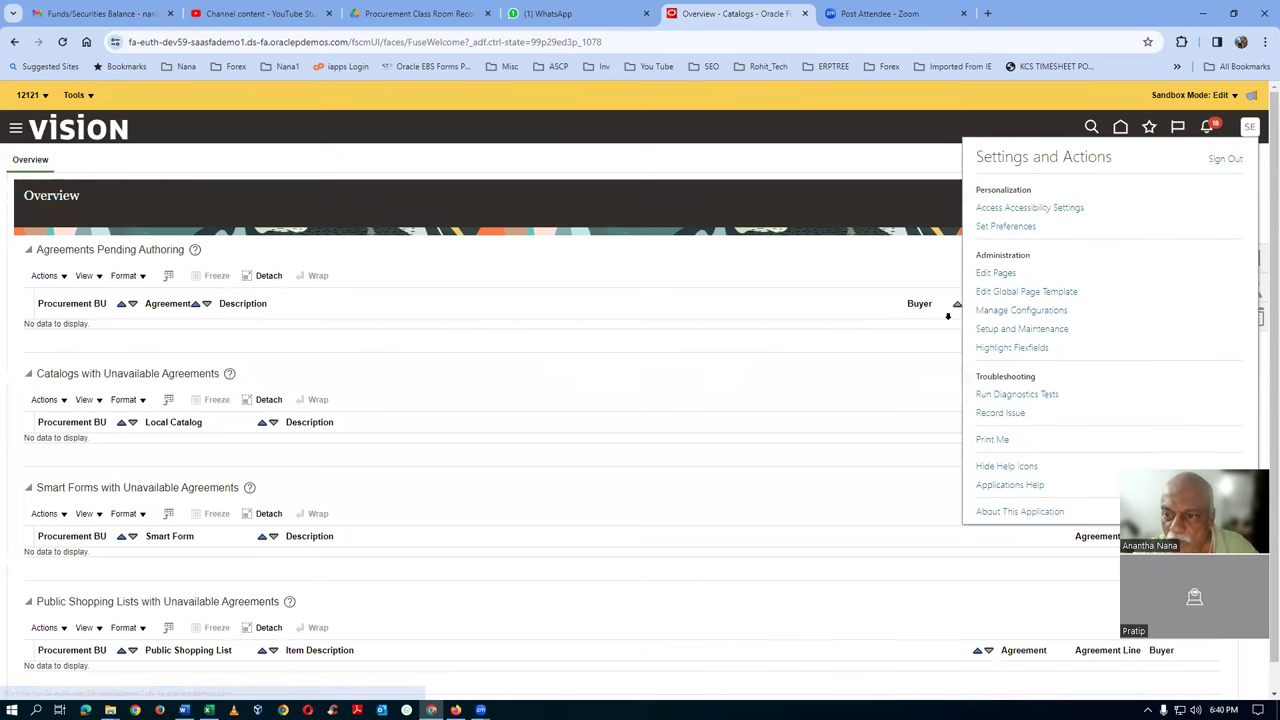
{"action": "left_click", "coordinate": [996, 276]}
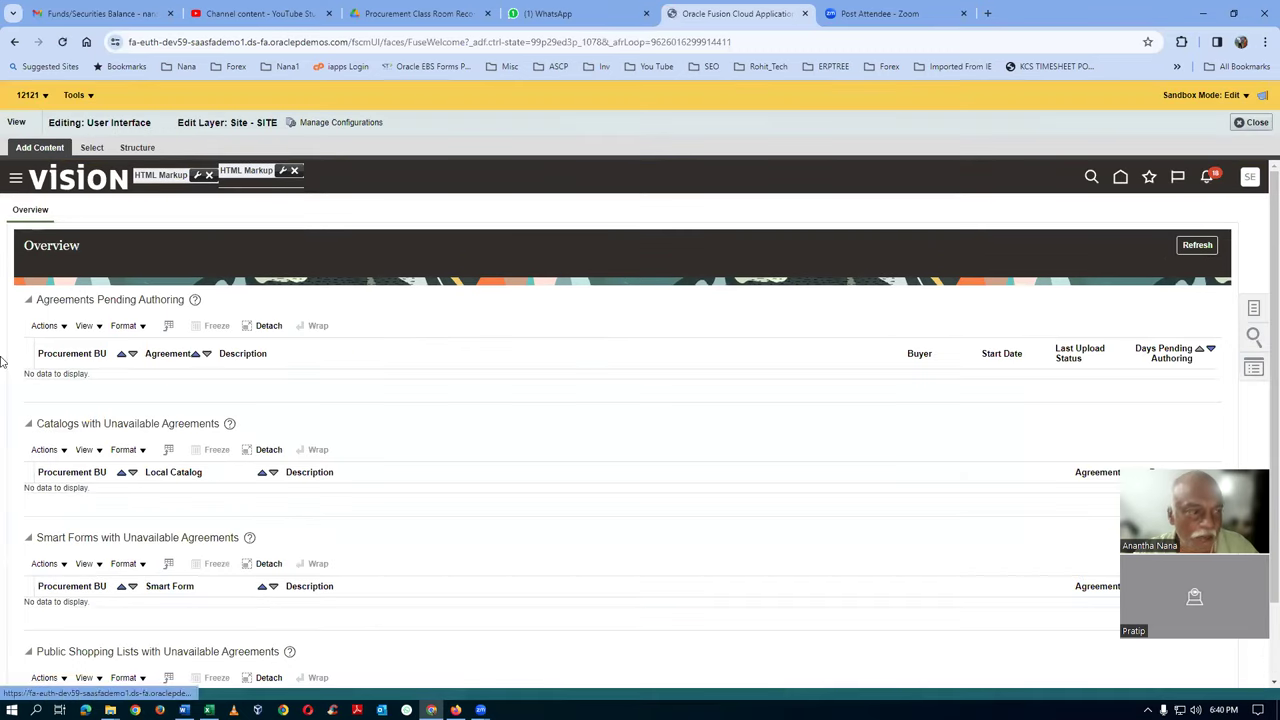
{"action": "left_click", "coordinate": [15, 123]}
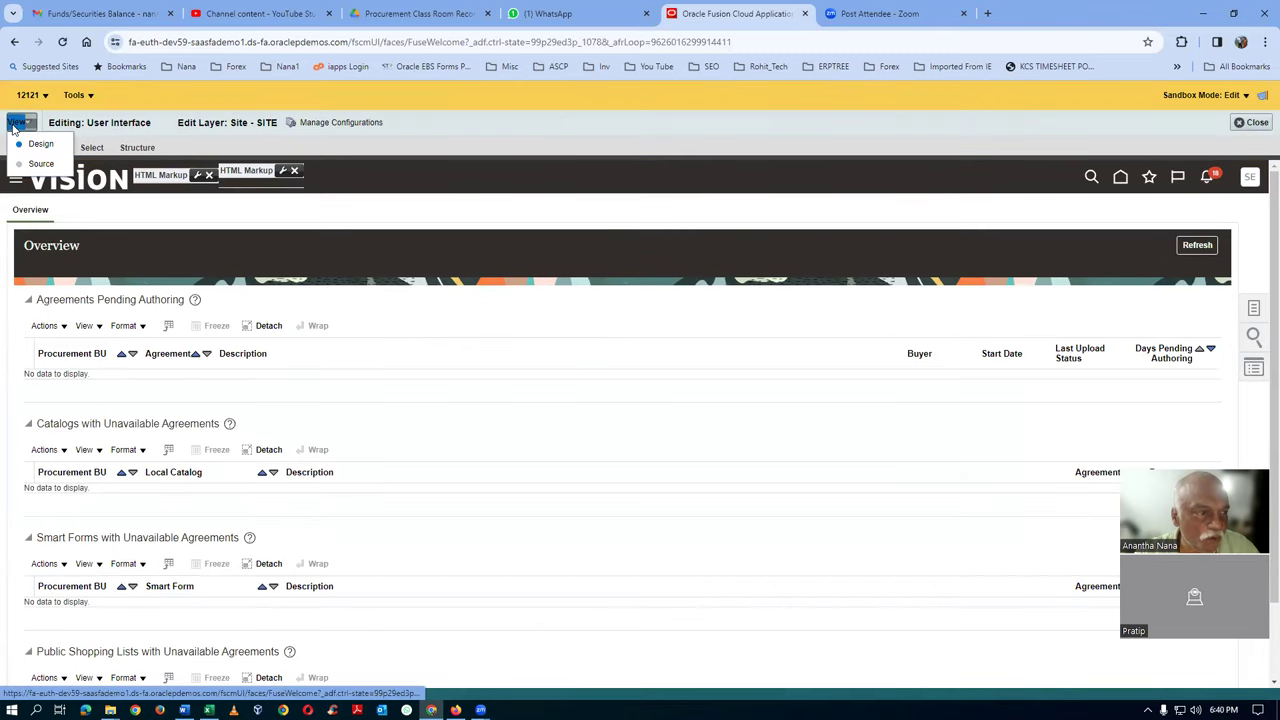
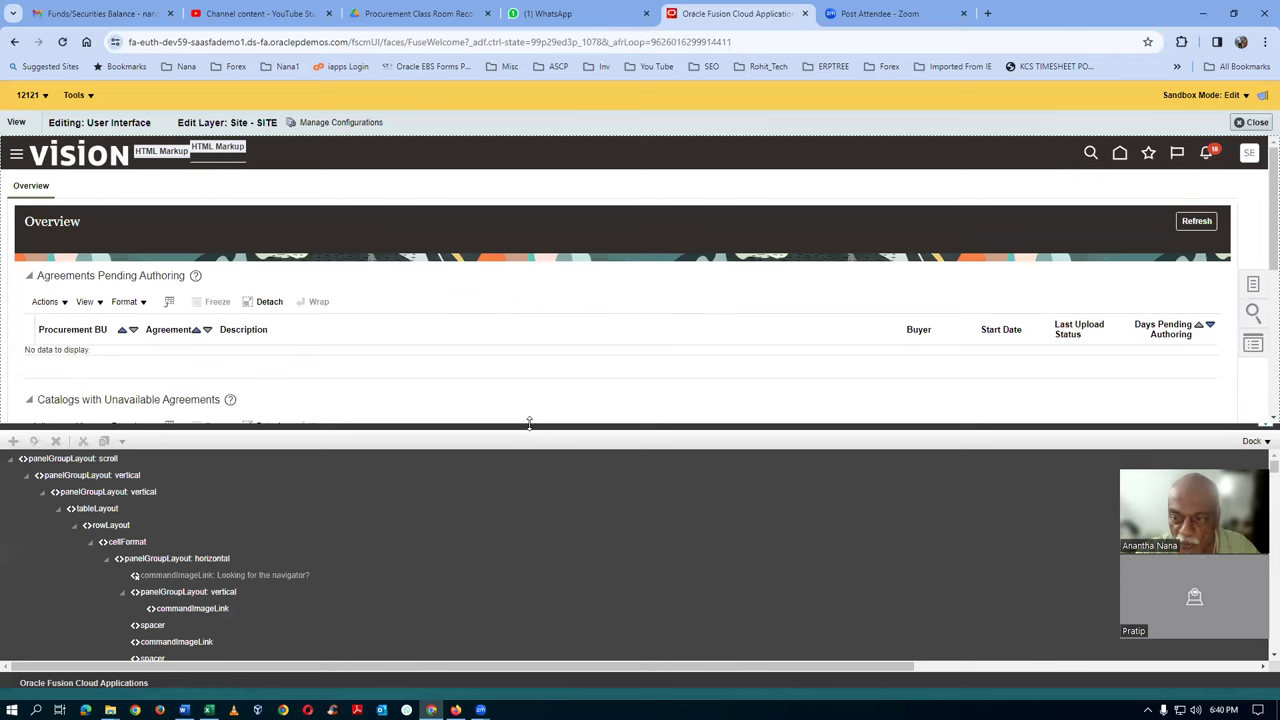
{"action": "left_click_drag", "start_coordinate": [533, 425], "coordinate": [533, 408]}
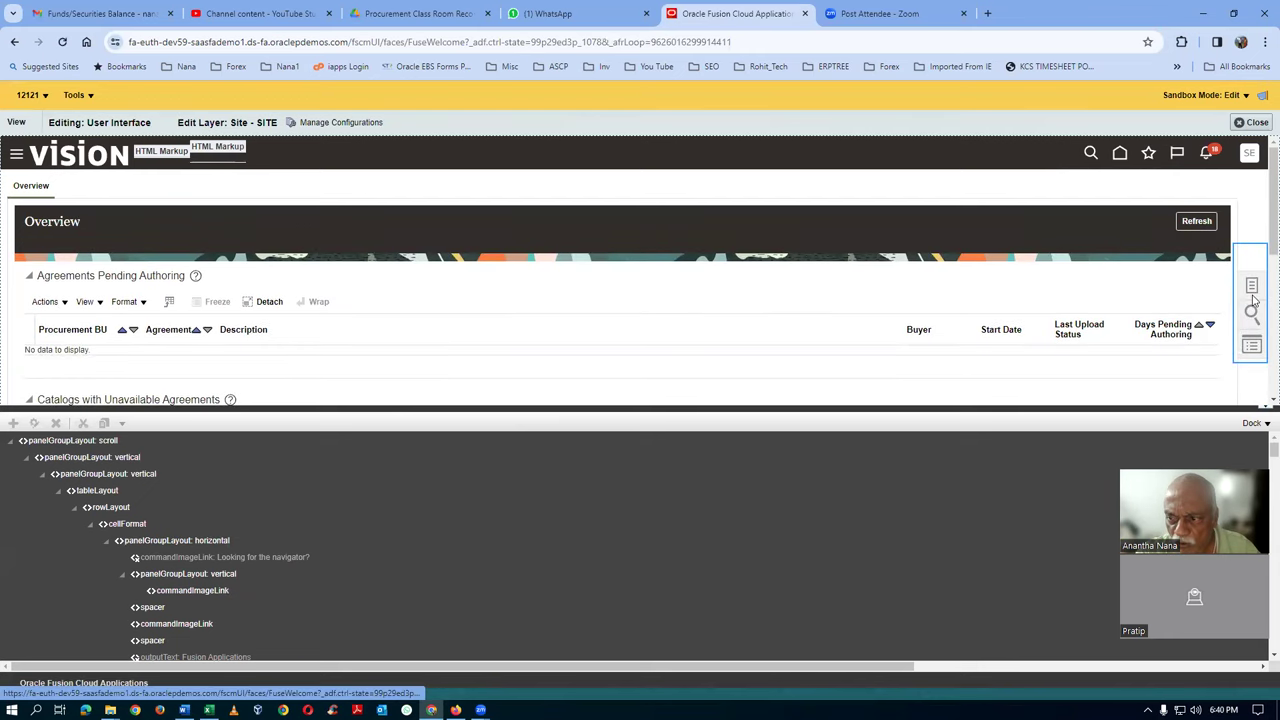
Select the Catalogs page's task drawer, confirm editing its shared task flow, and open the Tasks region's task flow for editing
{"action": "left_click", "coordinate": [1250, 305]}
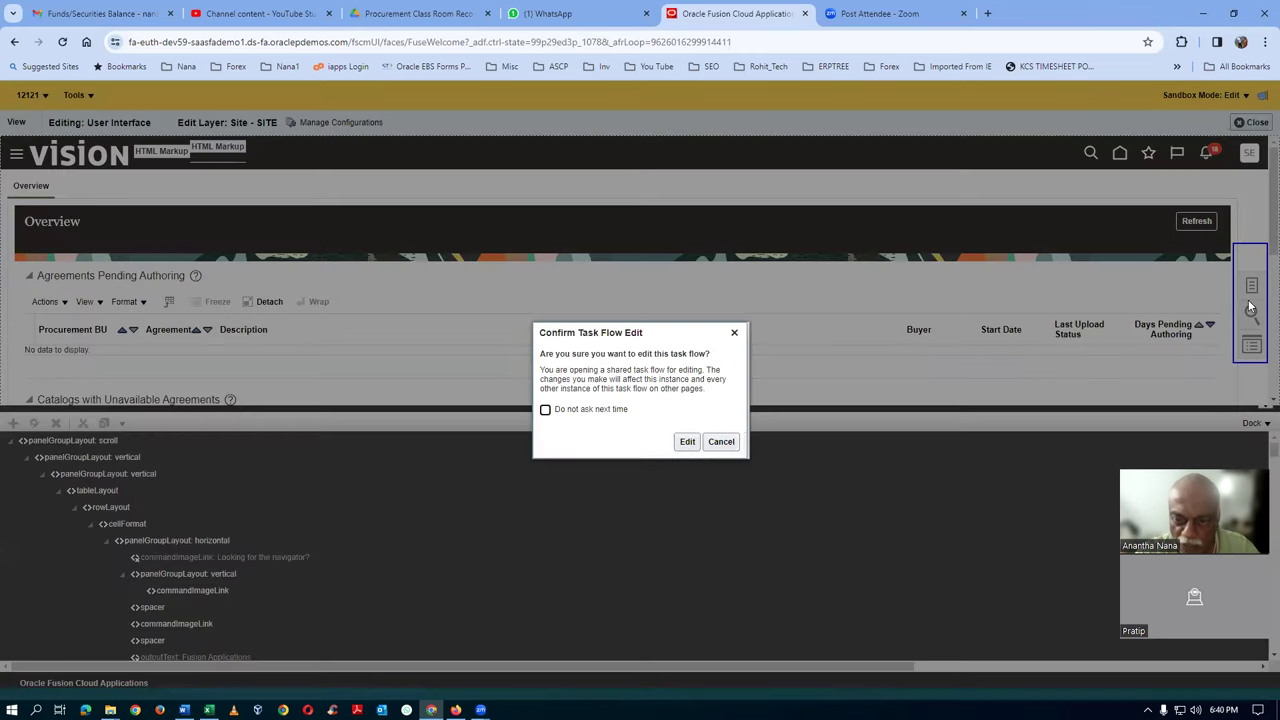
{"action": "left_click", "coordinate": [687, 441]}
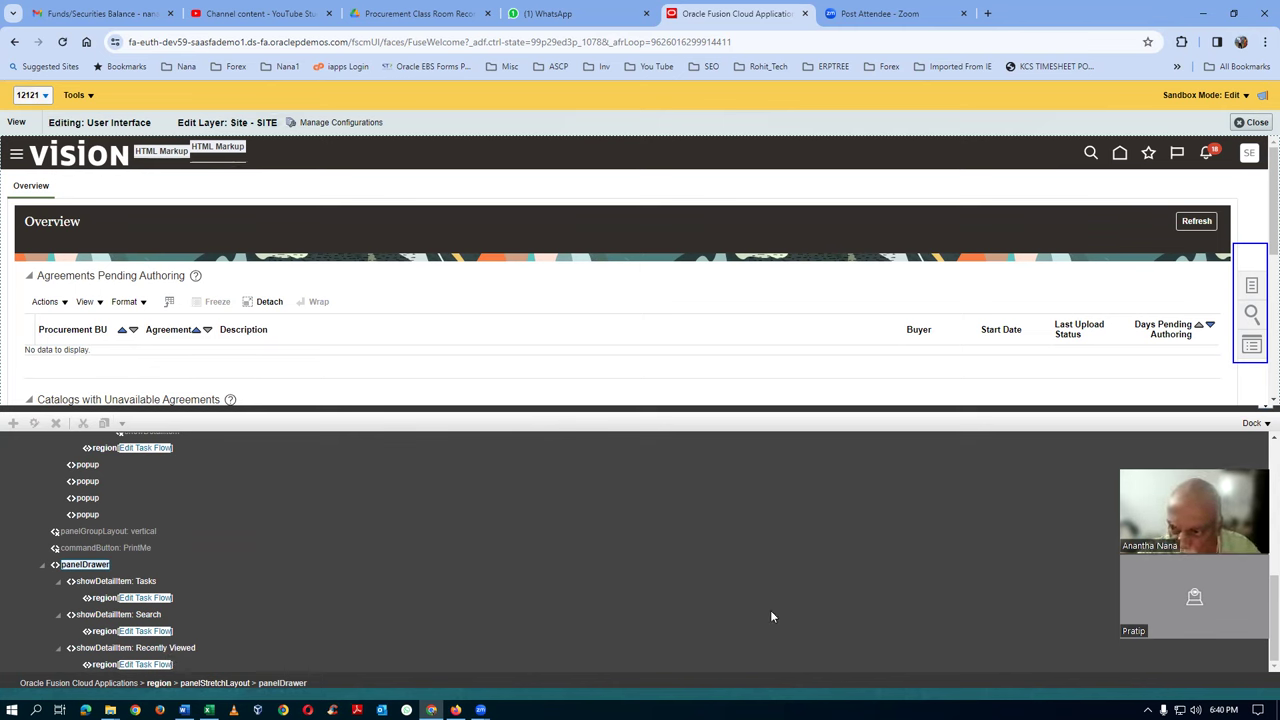
{"action": "scroll", "coordinate": [1260, 444], "scroll_direction": "up", "scroll_amount": 1}
{"action": "scroll", "coordinate": [1260, 444], "scroll_direction": "up", "scroll_amount": 5}
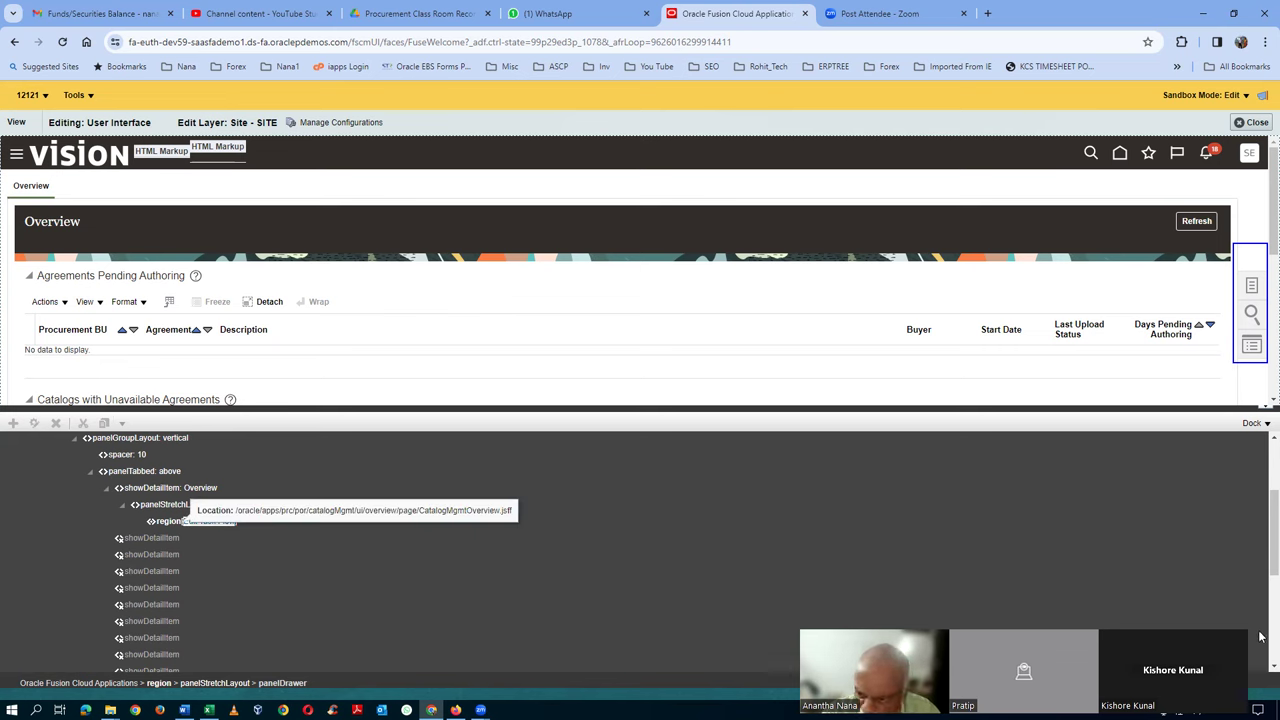
{"action": "scroll", "coordinate": [1260, 669], "scroll_direction": "down", "scroll_amount": 3}
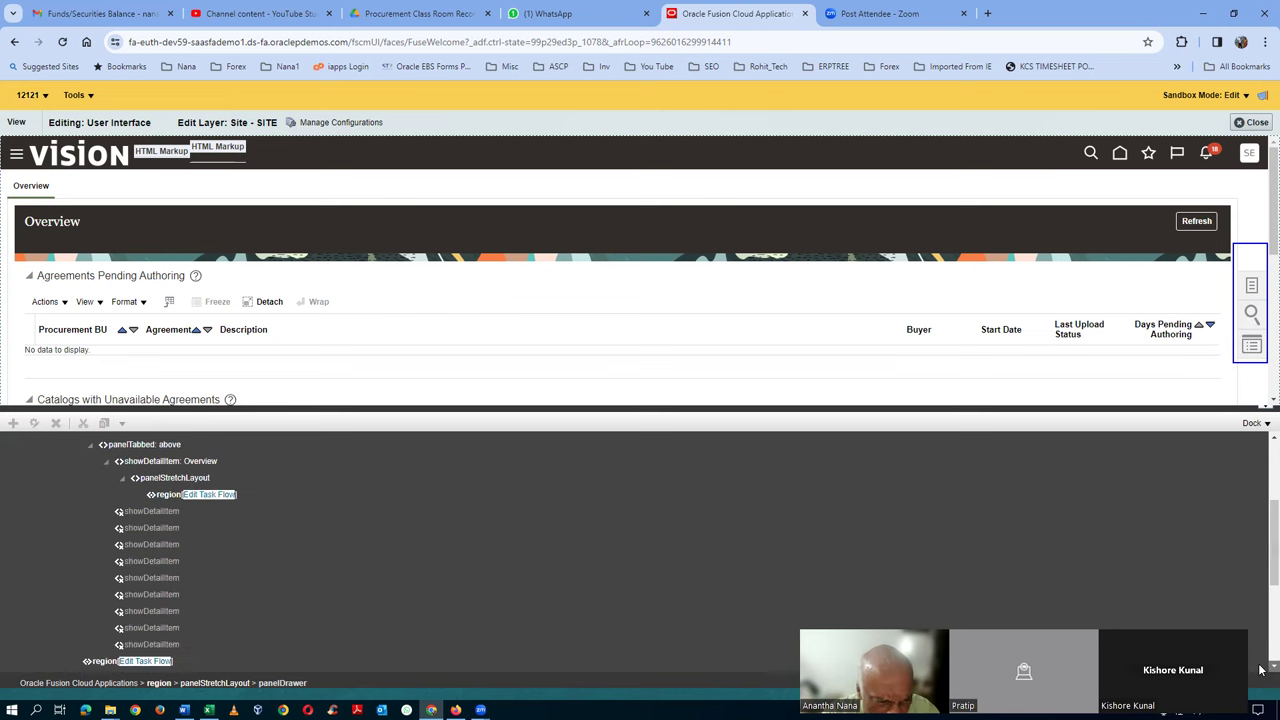
{"action": "scroll", "coordinate": [1260, 669], "scroll_direction": "down", "scroll_amount": 4}
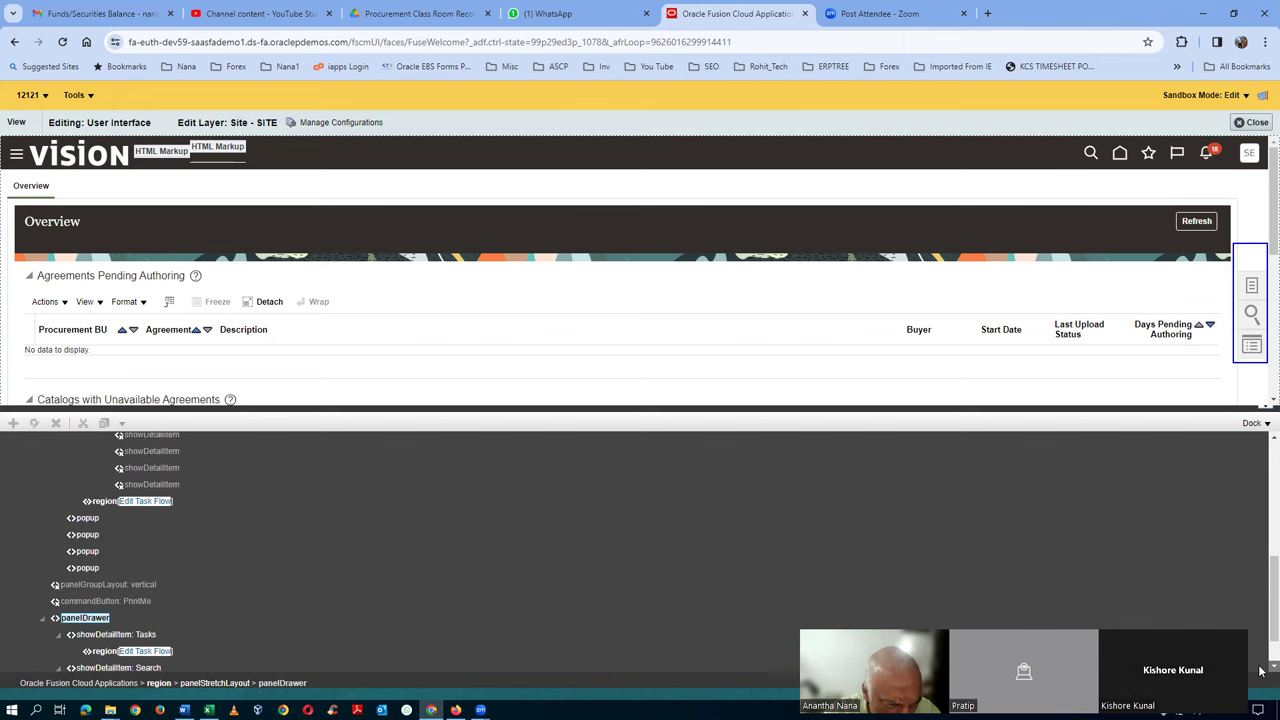
{"action": "scroll", "coordinate": [1260, 669], "scroll_direction": "down", "scroll_amount": 1}
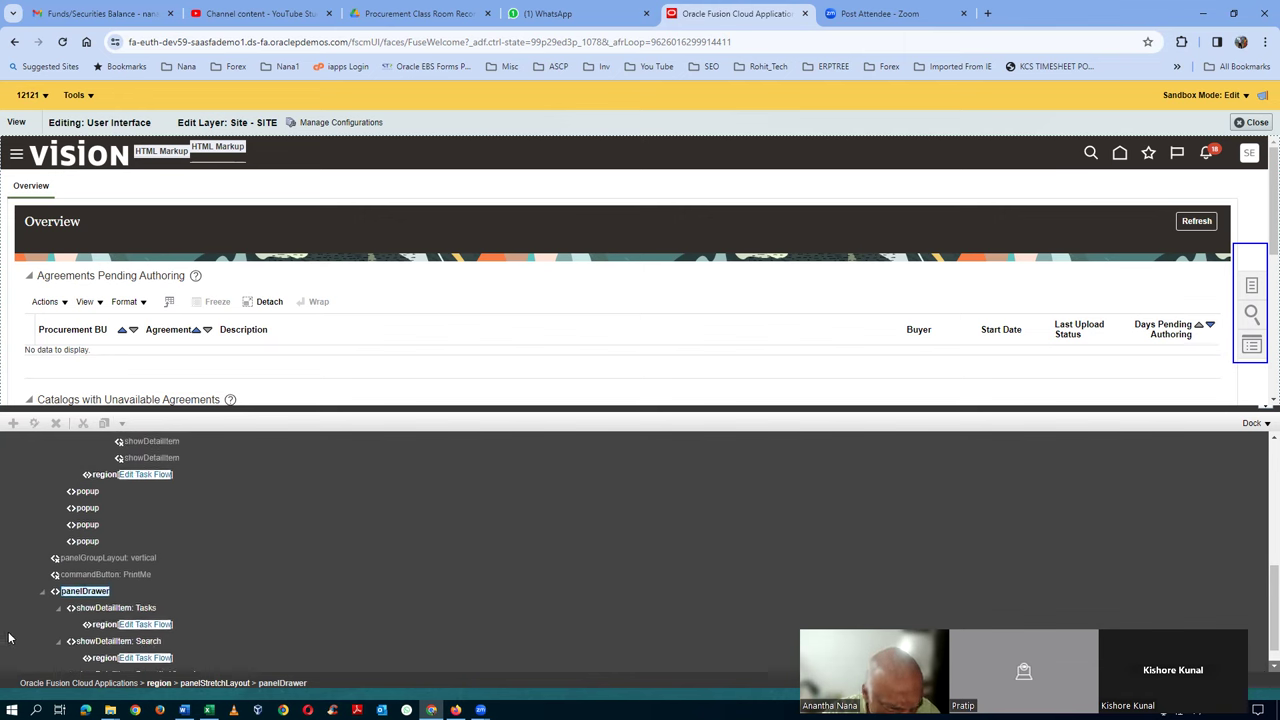
{"action": "left_click", "coordinate": [210, 556]}
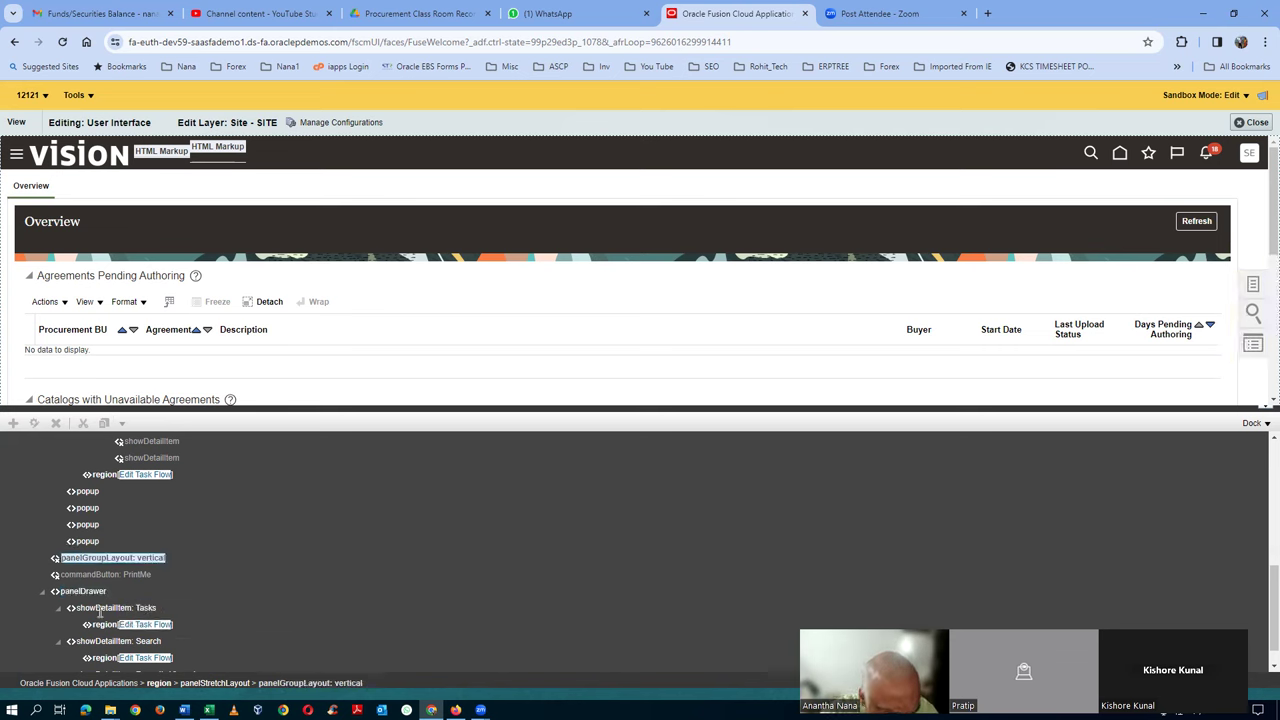
{"action": "scroll", "coordinate": [166, 612], "scroll_direction": "down", "scroll_amount": 1}
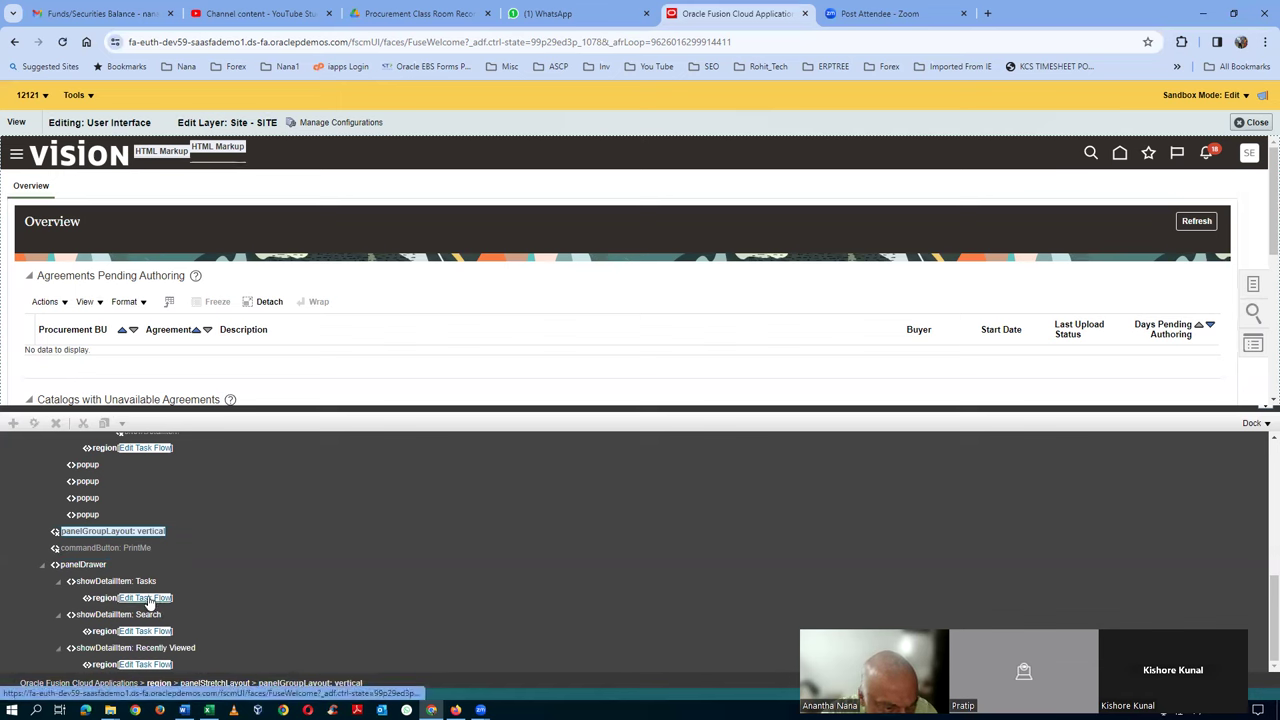
{"action": "left_click", "coordinate": [143, 604]}
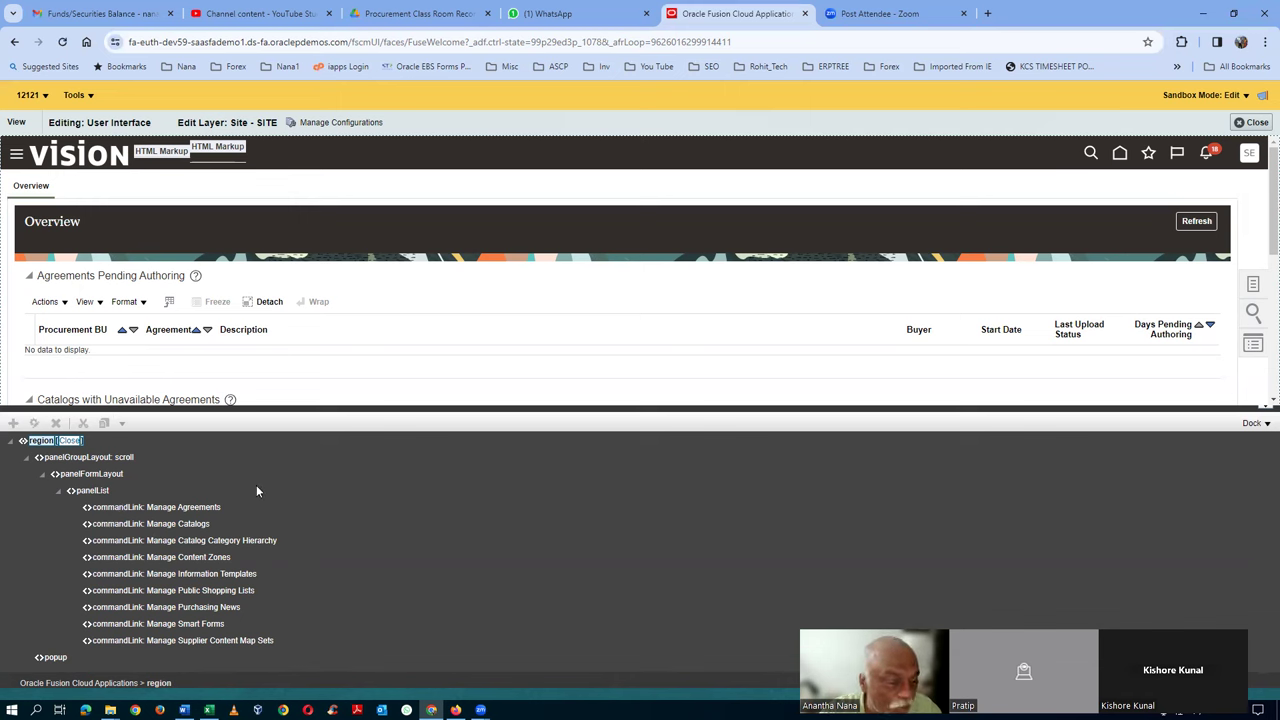
In the panelFormLayout component's task list properties, hide the Manage Supplier Content Map Sets task under Catalogs
{"action": "left_click", "coordinate": [90, 474]}
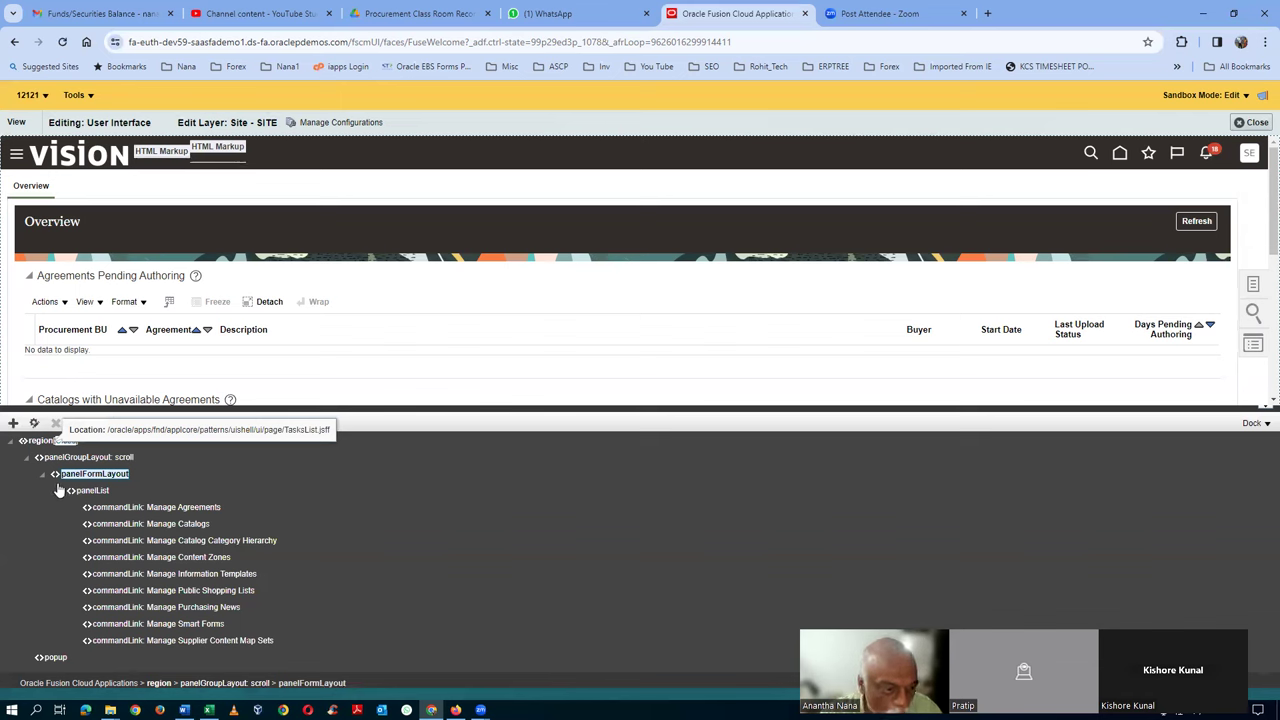
{"action": "left_click", "coordinate": [35, 424]}
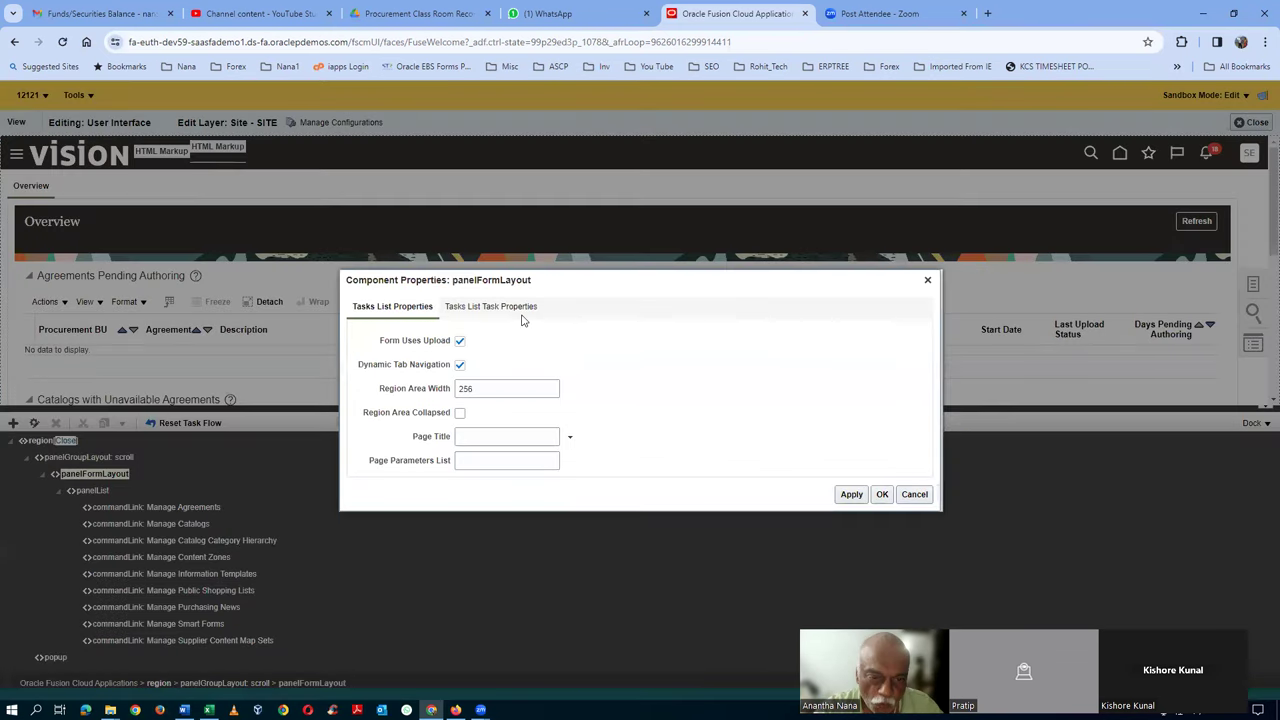
{"action": "left_click", "coordinate": [514, 311]}
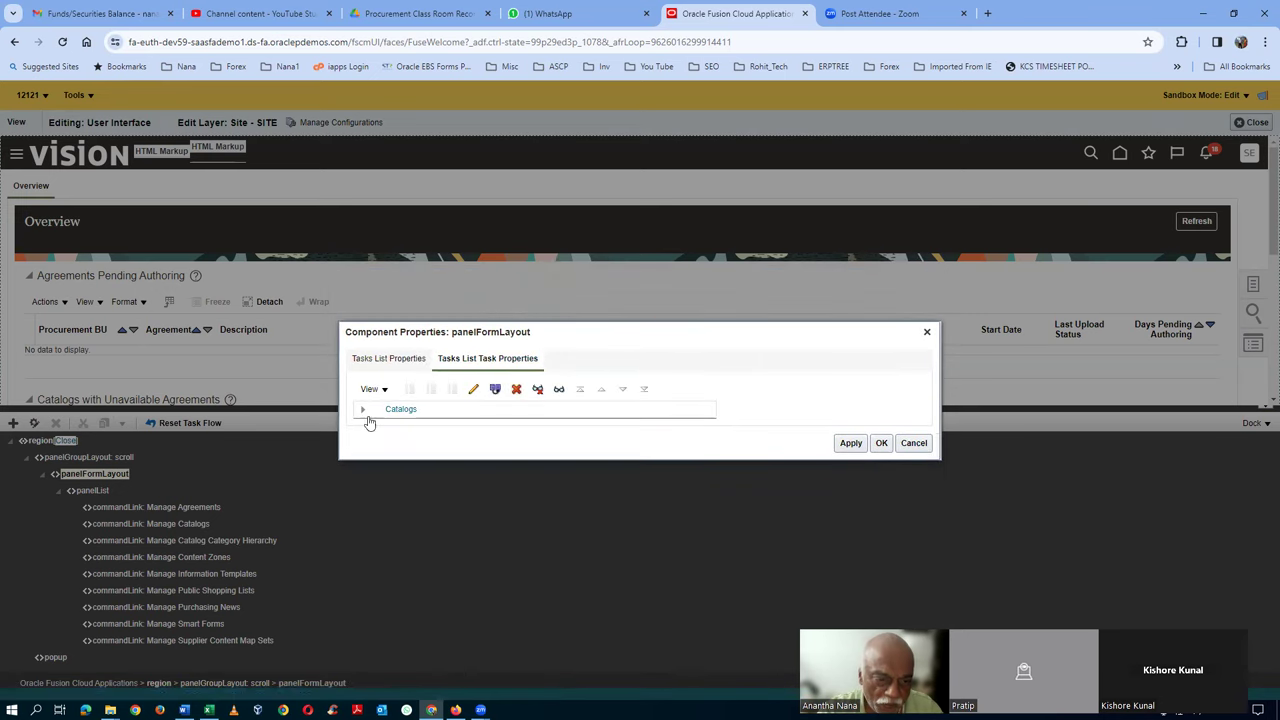
{"action": "left_click", "coordinate": [362, 415]}
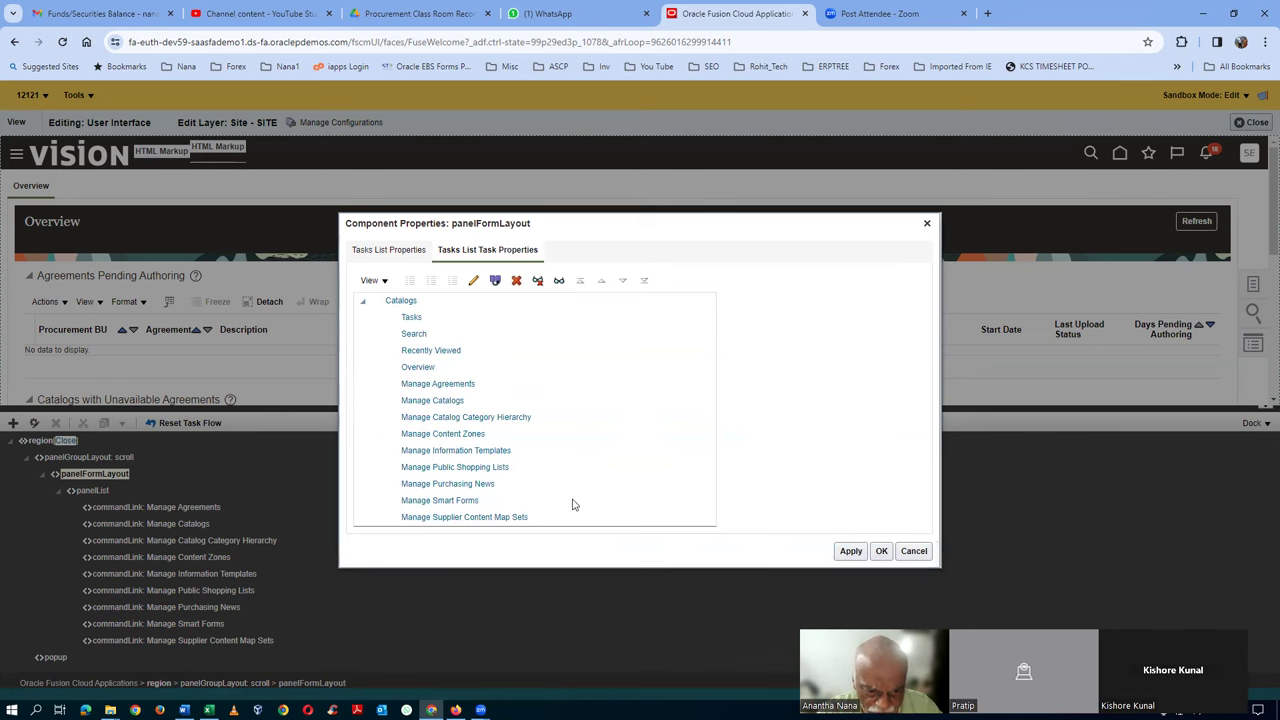
{"action": "left_click", "coordinate": [460, 517]}
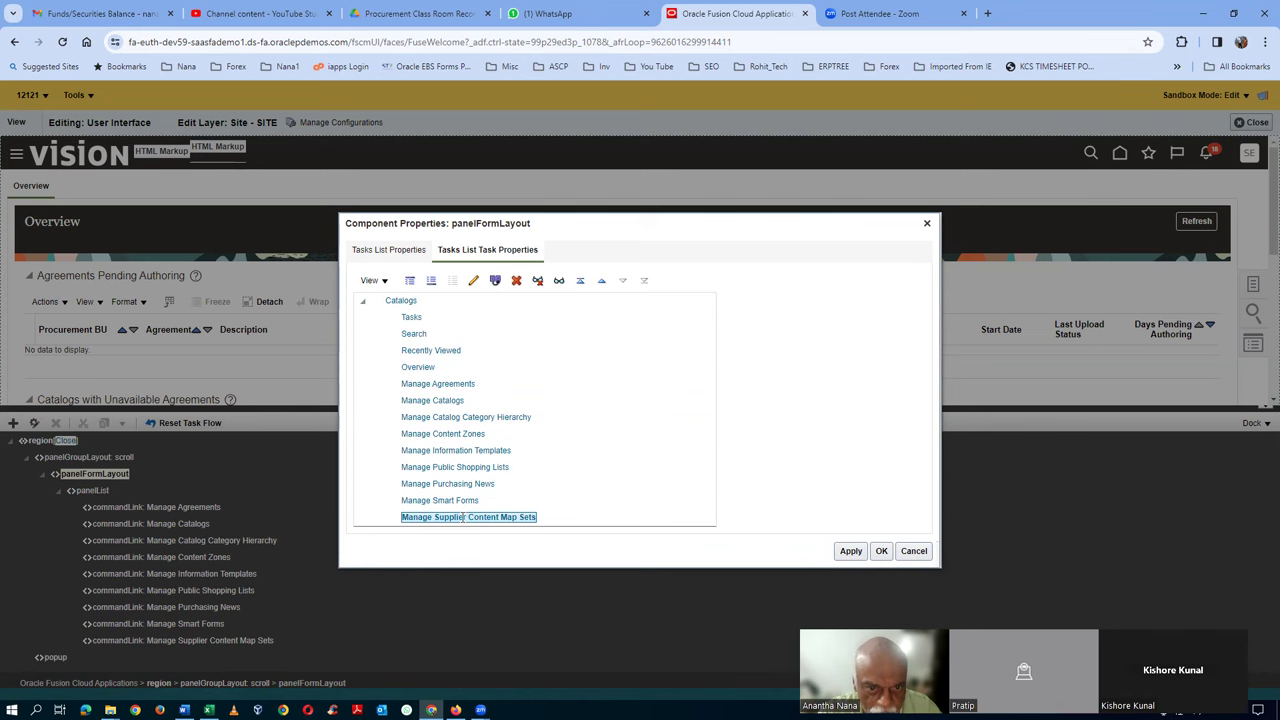
{"action": "left_click", "coordinate": [538, 281]}
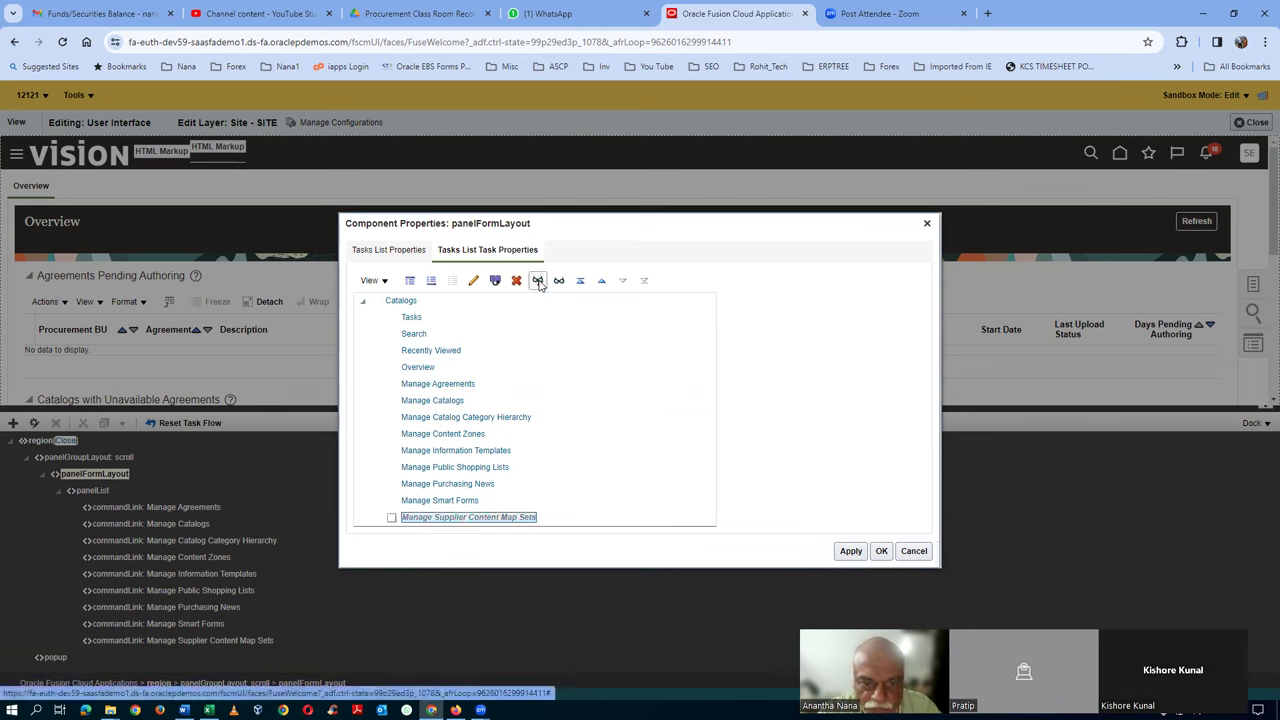
Apply and save the Catalogs task list properties, and close page editing
{"action": "left_click", "coordinate": [474, 483]}
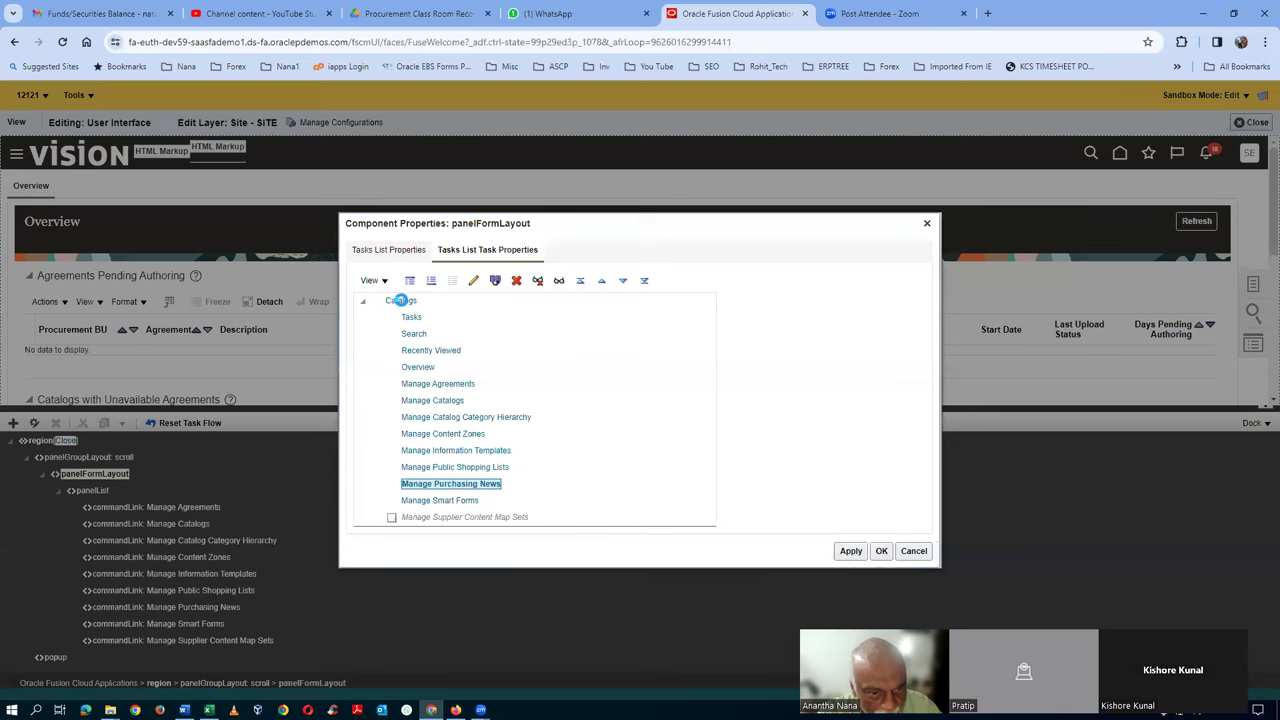
{"action": "left_click", "coordinate": [400, 301]}
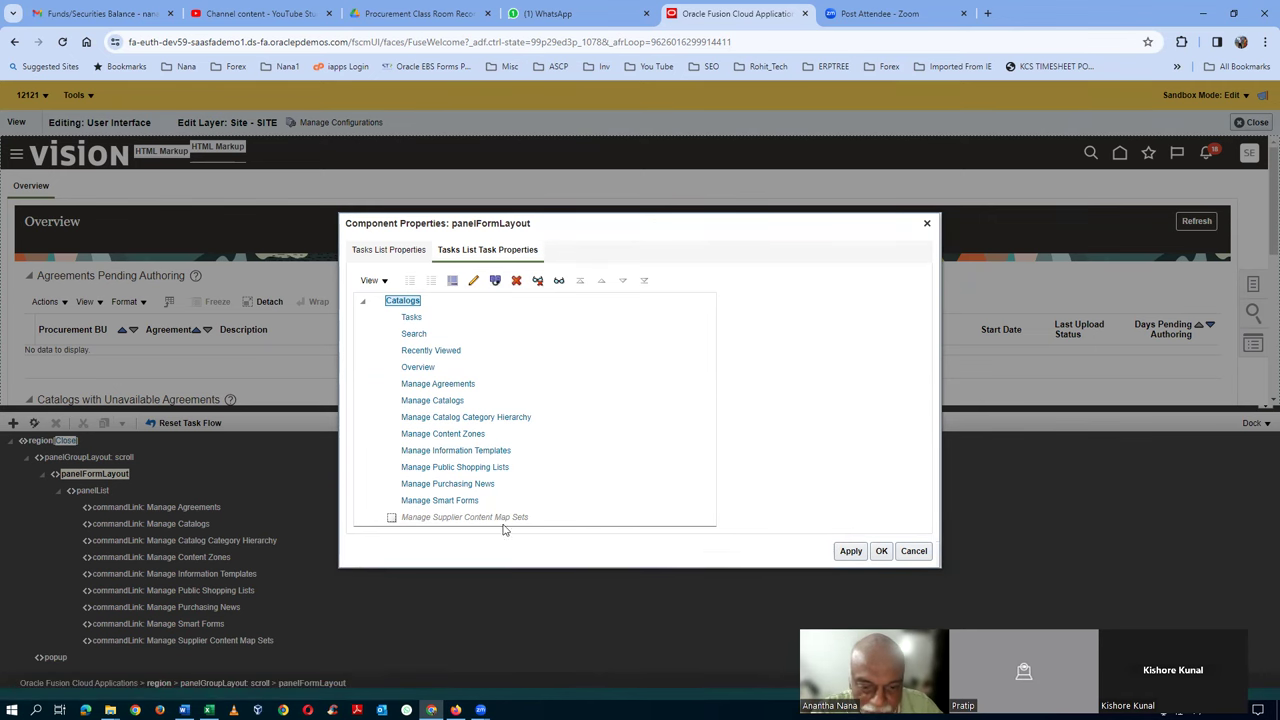
{"action": "left_click", "coordinate": [849, 552]}
{"action": "left_click", "coordinate": [881, 552]}
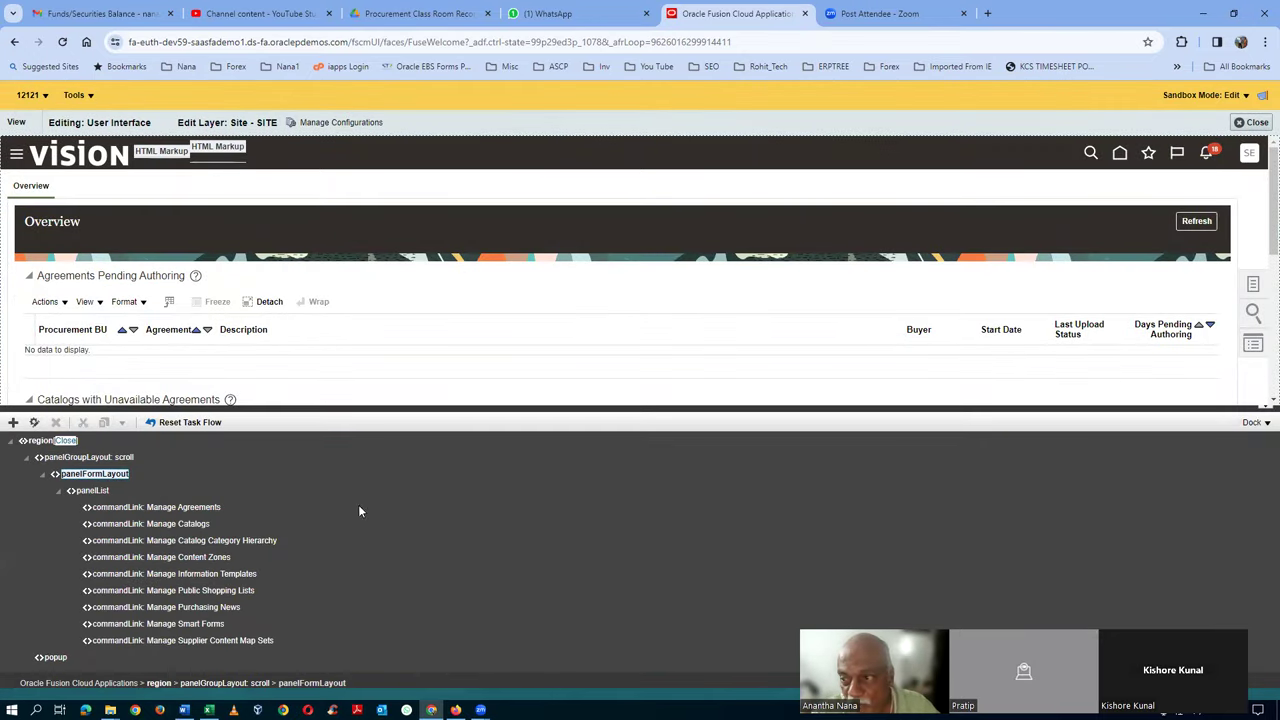
{"action": "left_click", "coordinate": [1255, 124]}
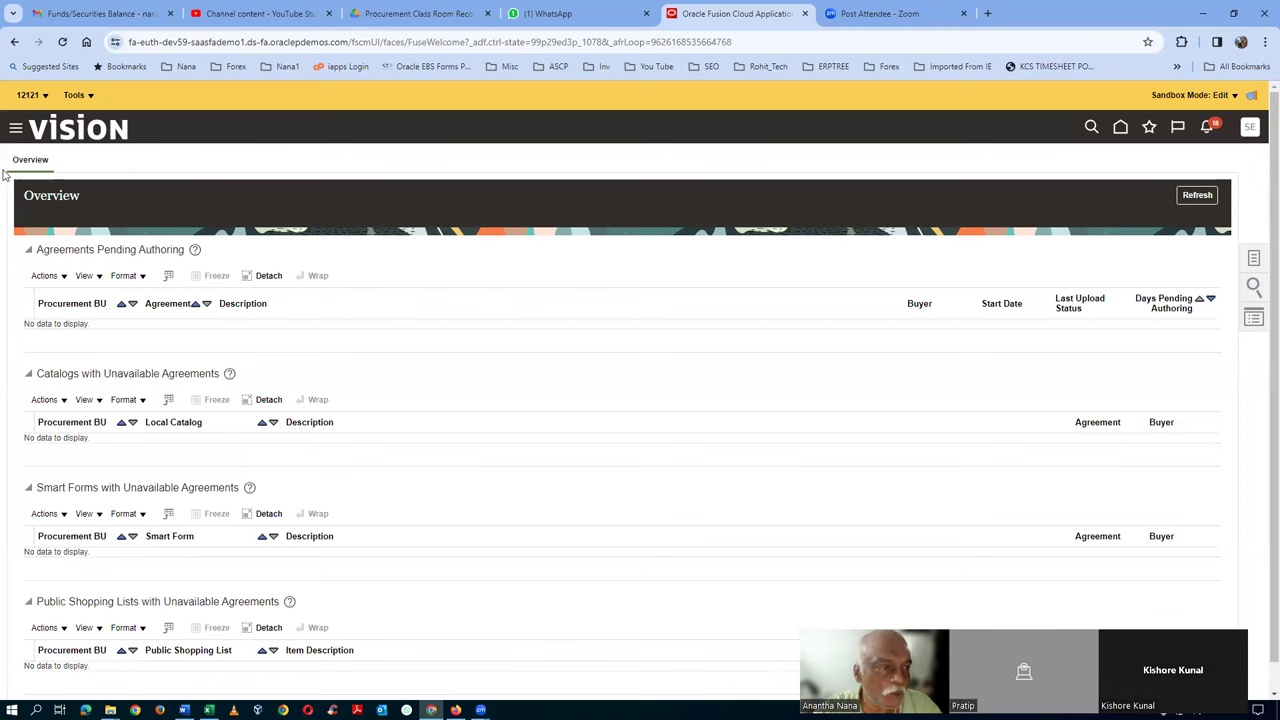
Publish sandbox 12121 from its sandbox details page and confirm that no further changes can be made in it
{"action": "left_click", "coordinate": [29, 96]}
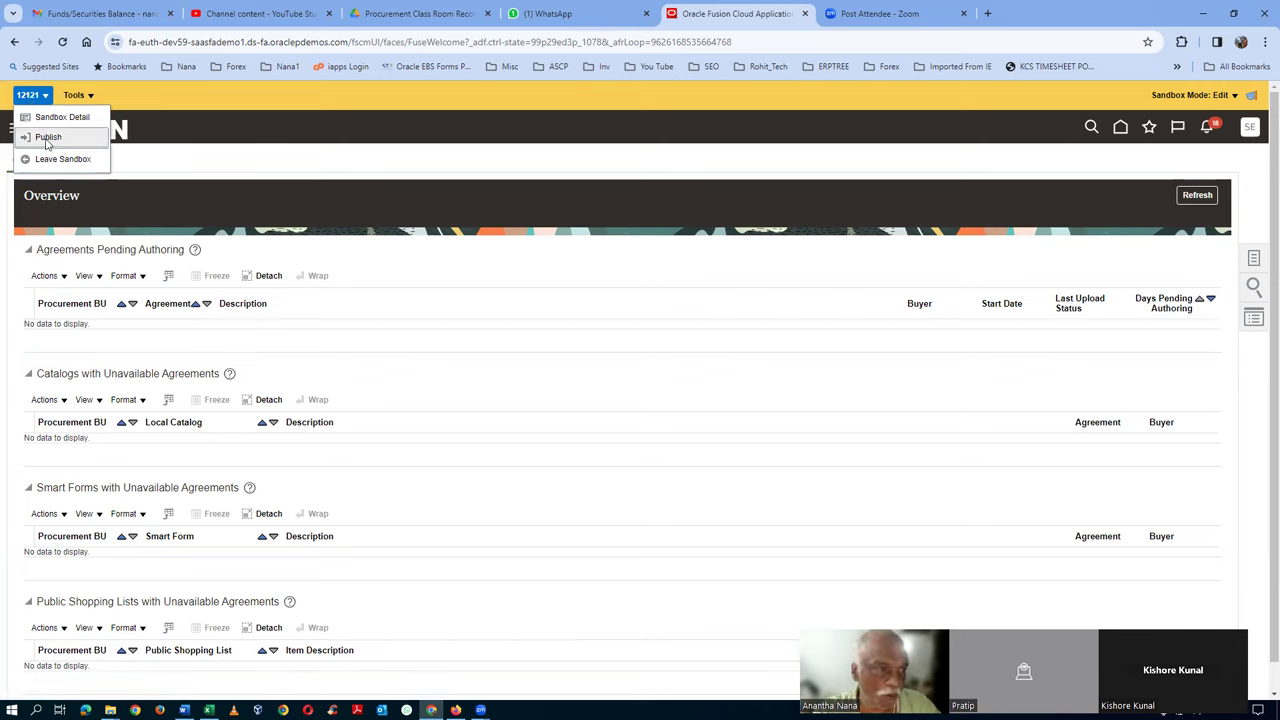
{"action": "left_click", "coordinate": [46, 140]}
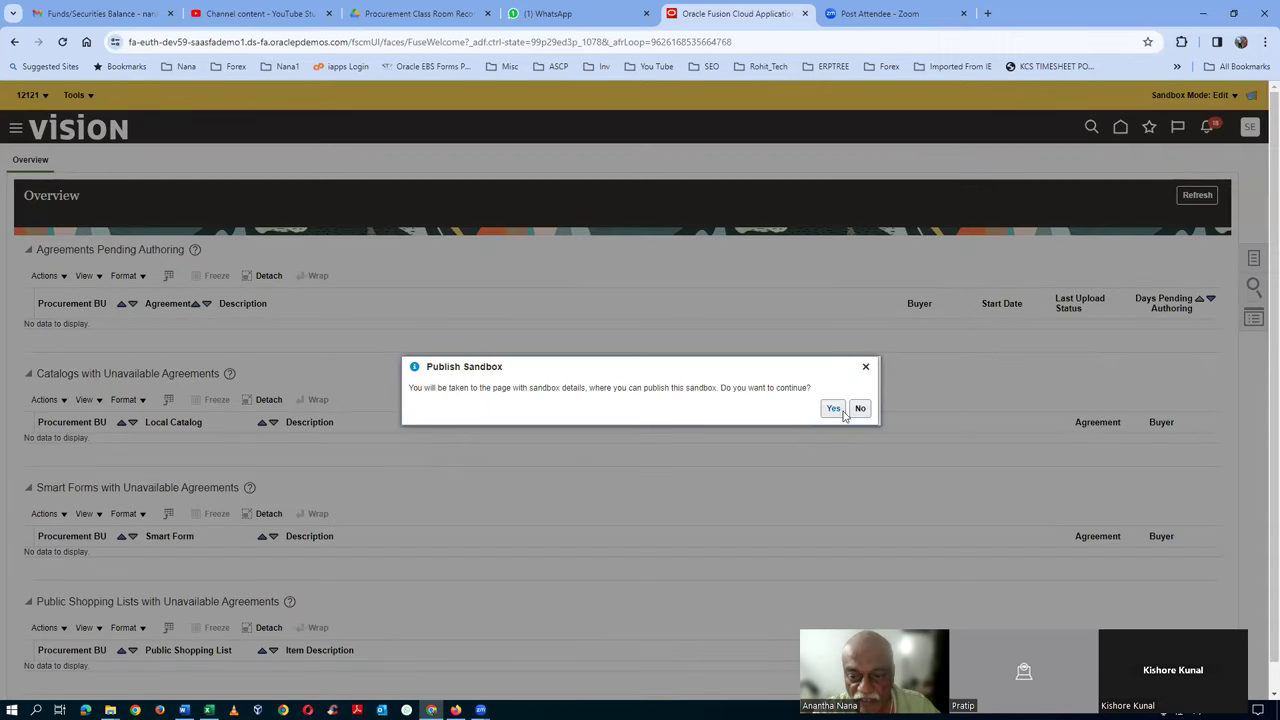
{"action": "left_click", "coordinate": [834, 410]}
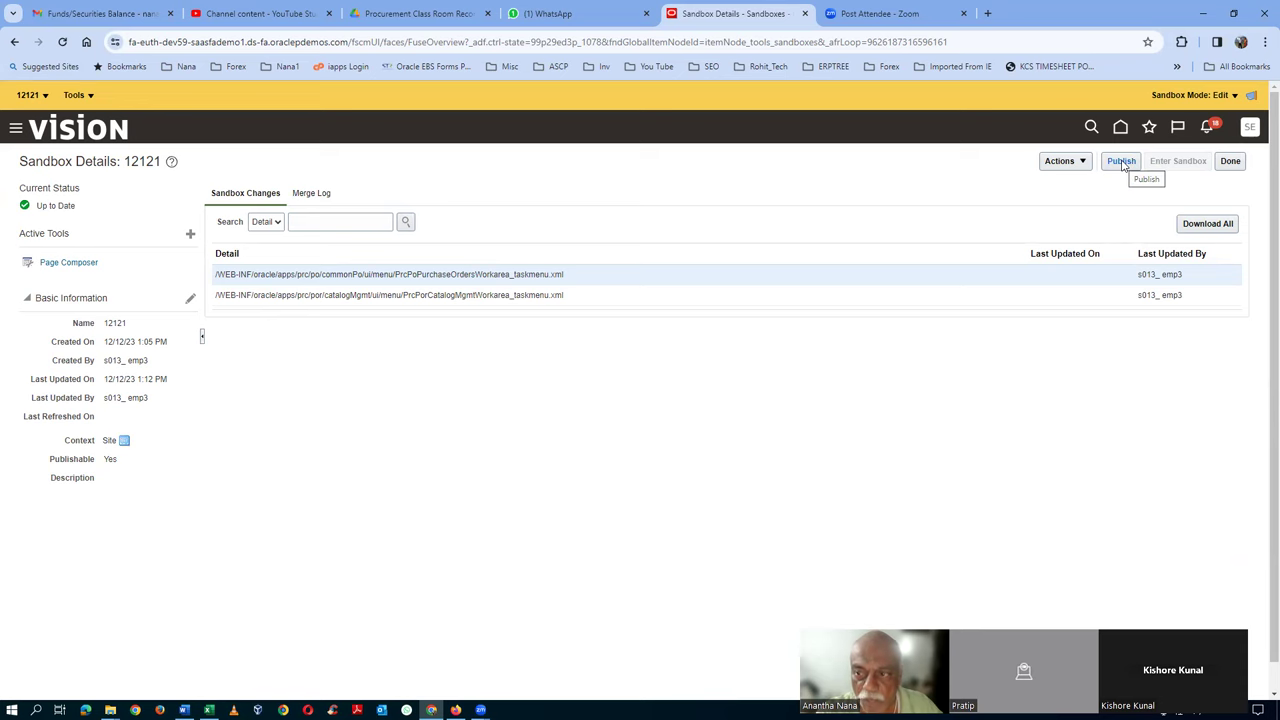
{"action": "left_click", "coordinate": [1121, 162]}
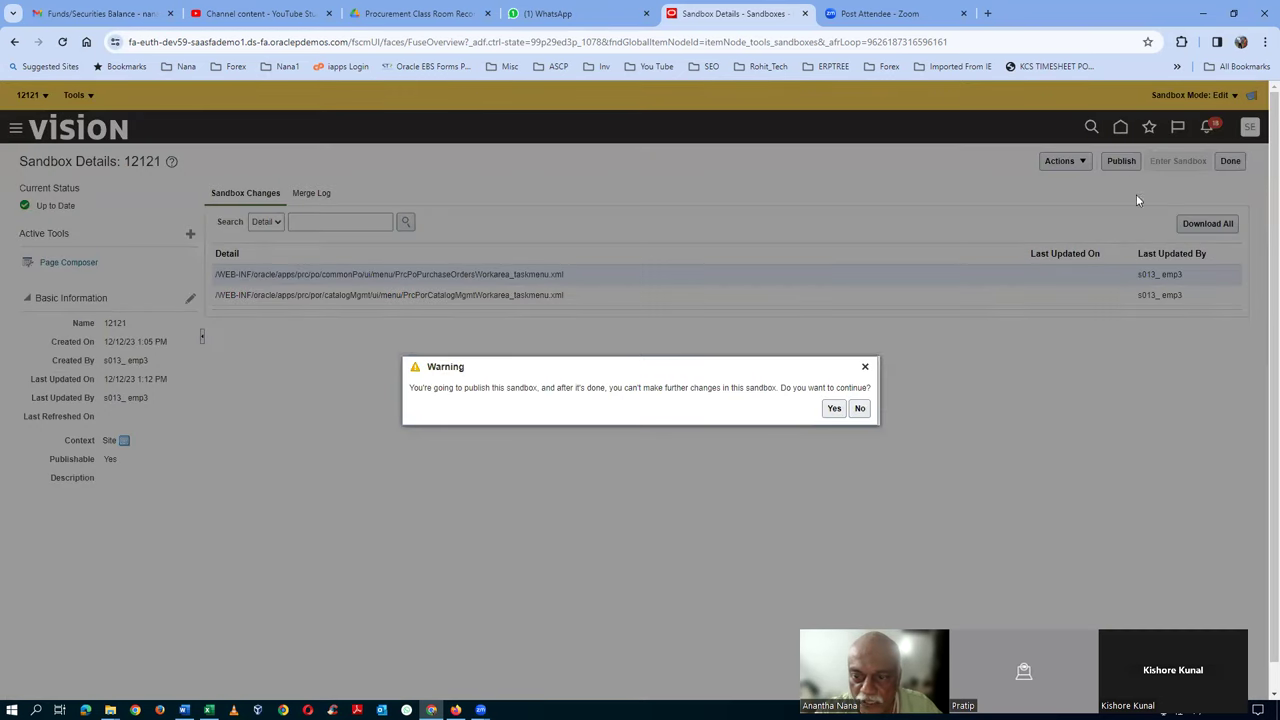
{"action": "left_click", "coordinate": [834, 409]}
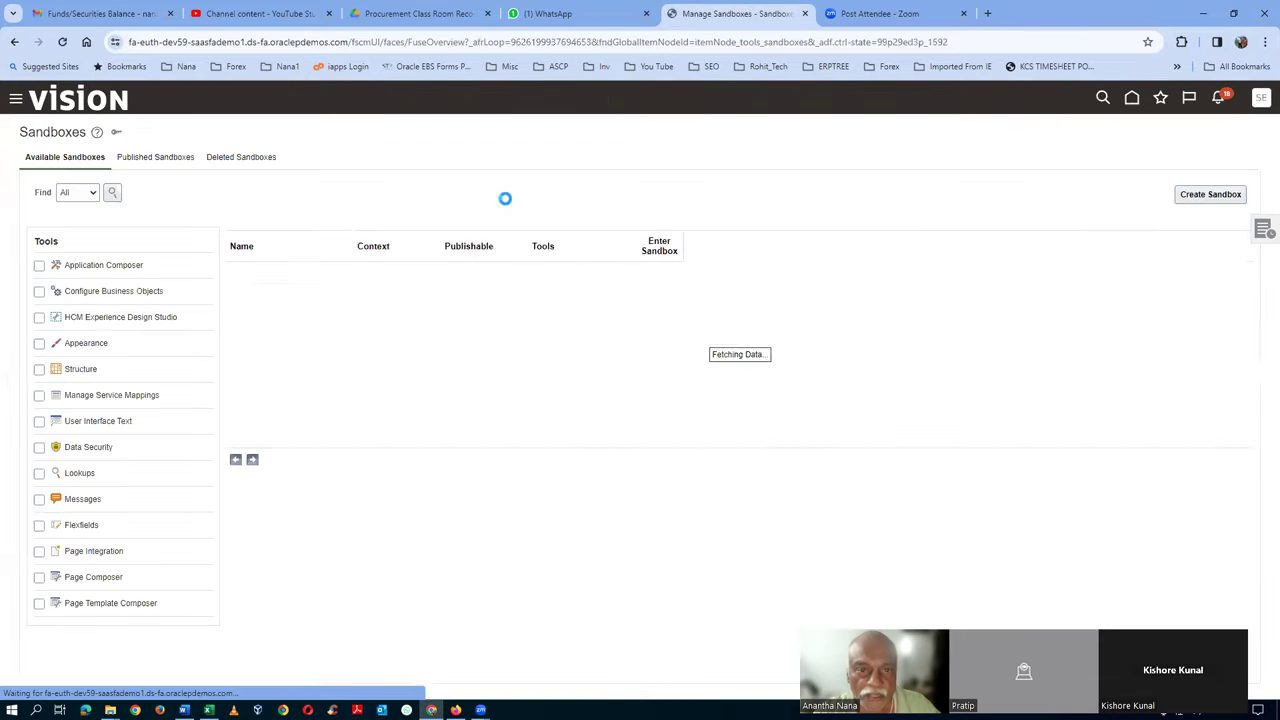
Sign out of the application and sign back in with the same saved user account
{"action": "left_click", "coordinate": [1261, 97]}
{"action": "left_click", "coordinate": [1235, 130]}
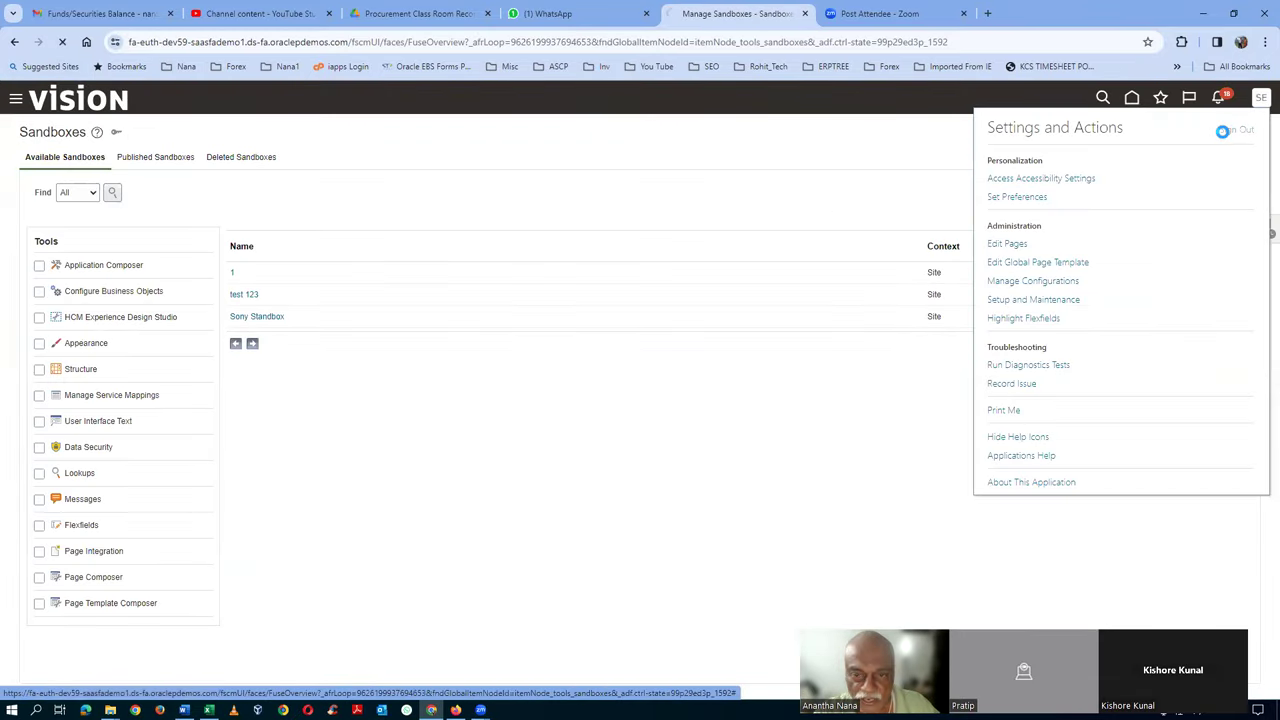
{"action": "left_click", "coordinate": [585, 362]}
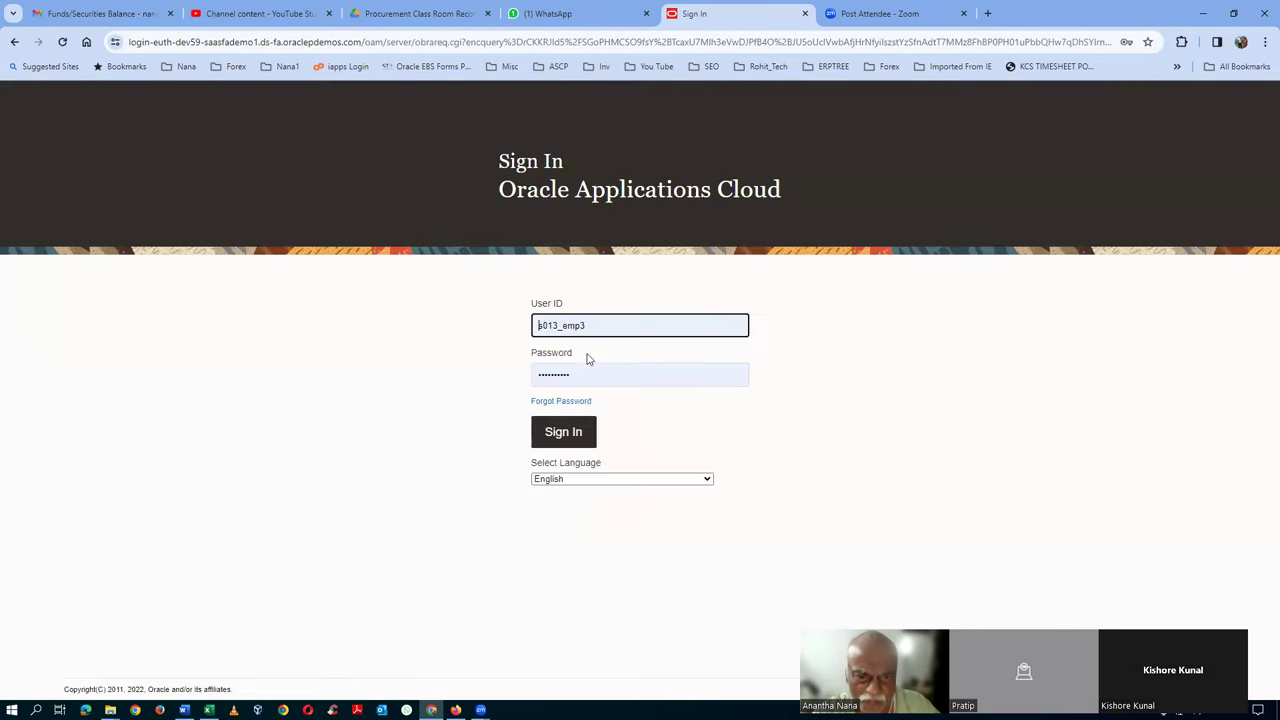
{"action": "left_click", "coordinate": [563, 432]}
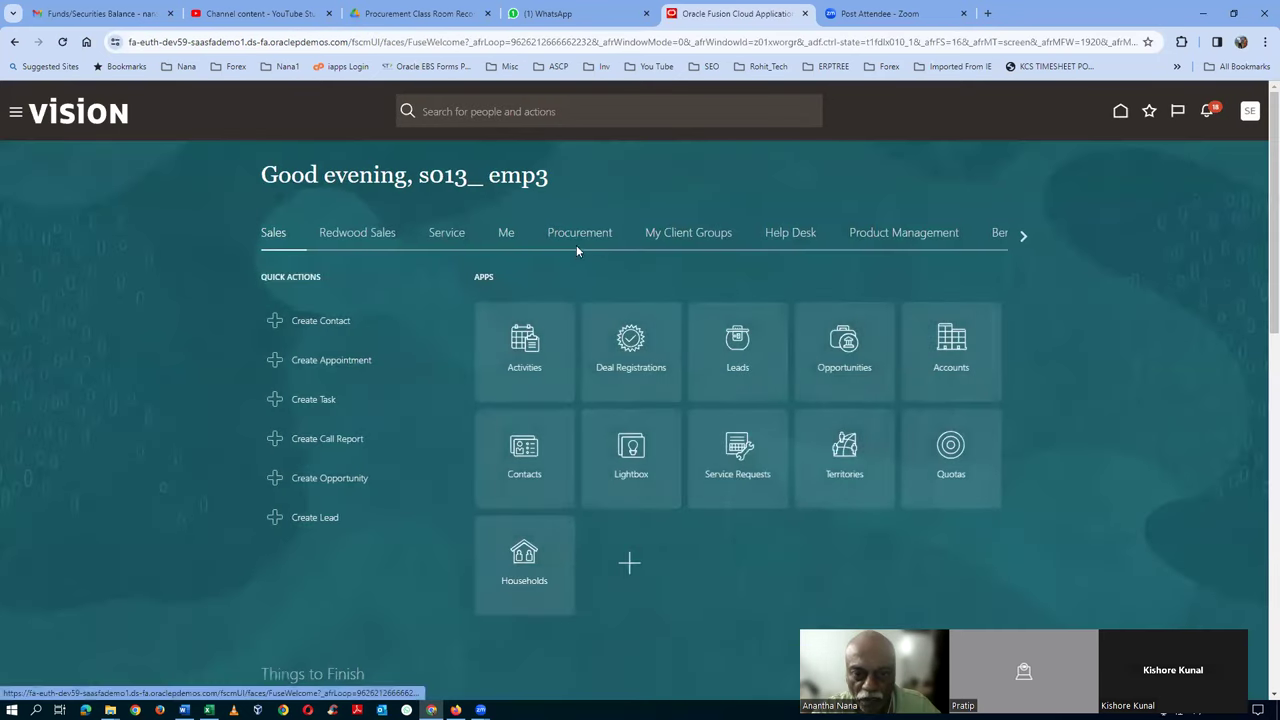
Check the task list of the Purchase Orders work area under Procurement, and return to the home page
{"action": "left_click", "coordinate": [577, 238]}
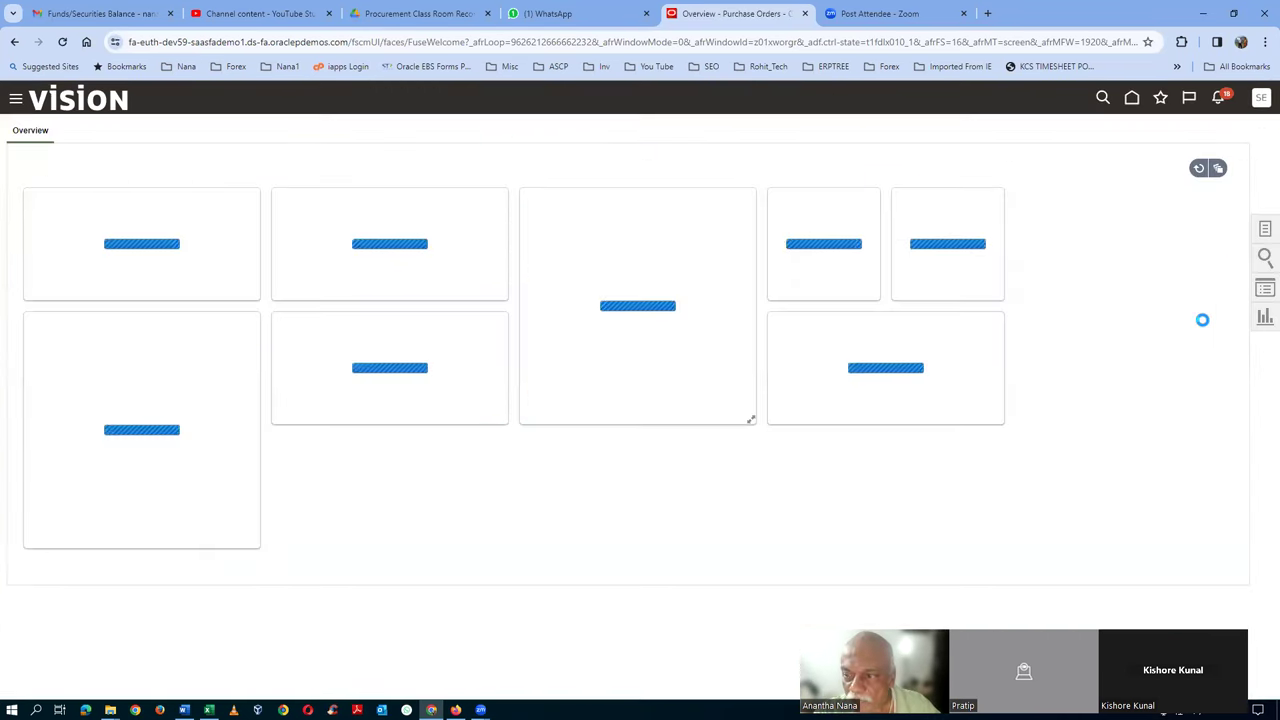
{"action": "left_click", "coordinate": [1265, 232]}
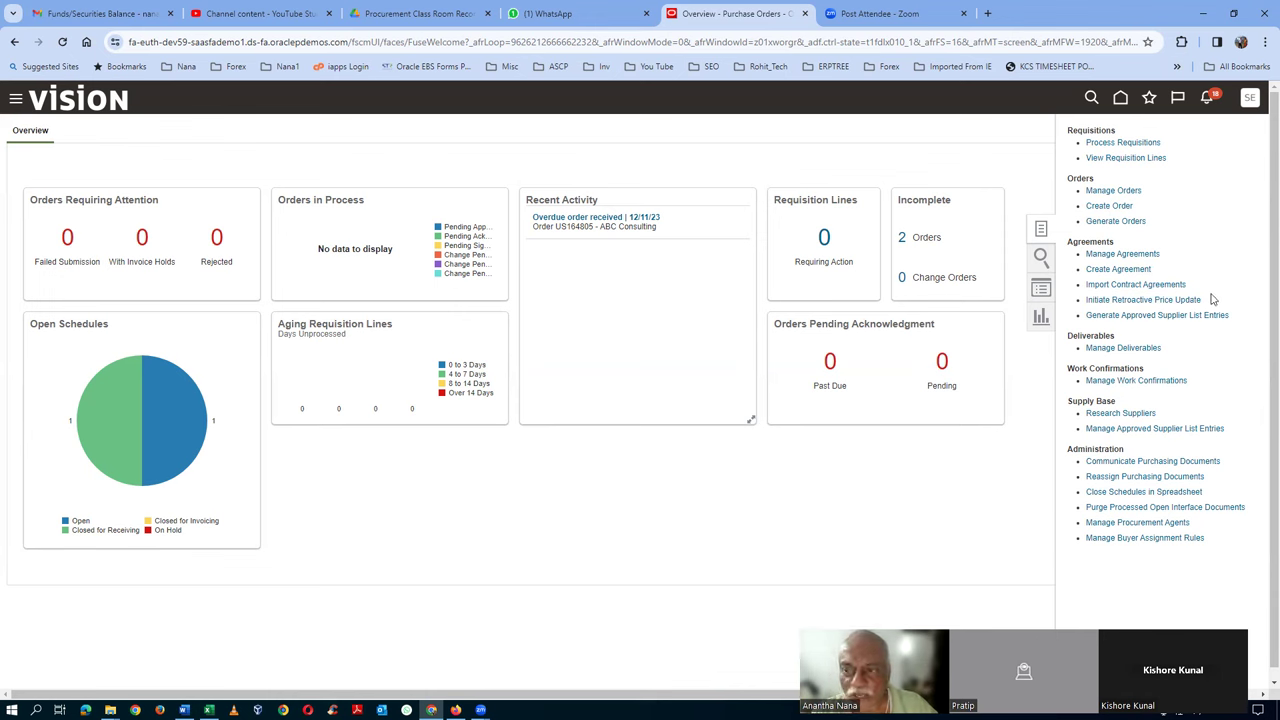
{"action": "left_click", "coordinate": [1118, 99]}
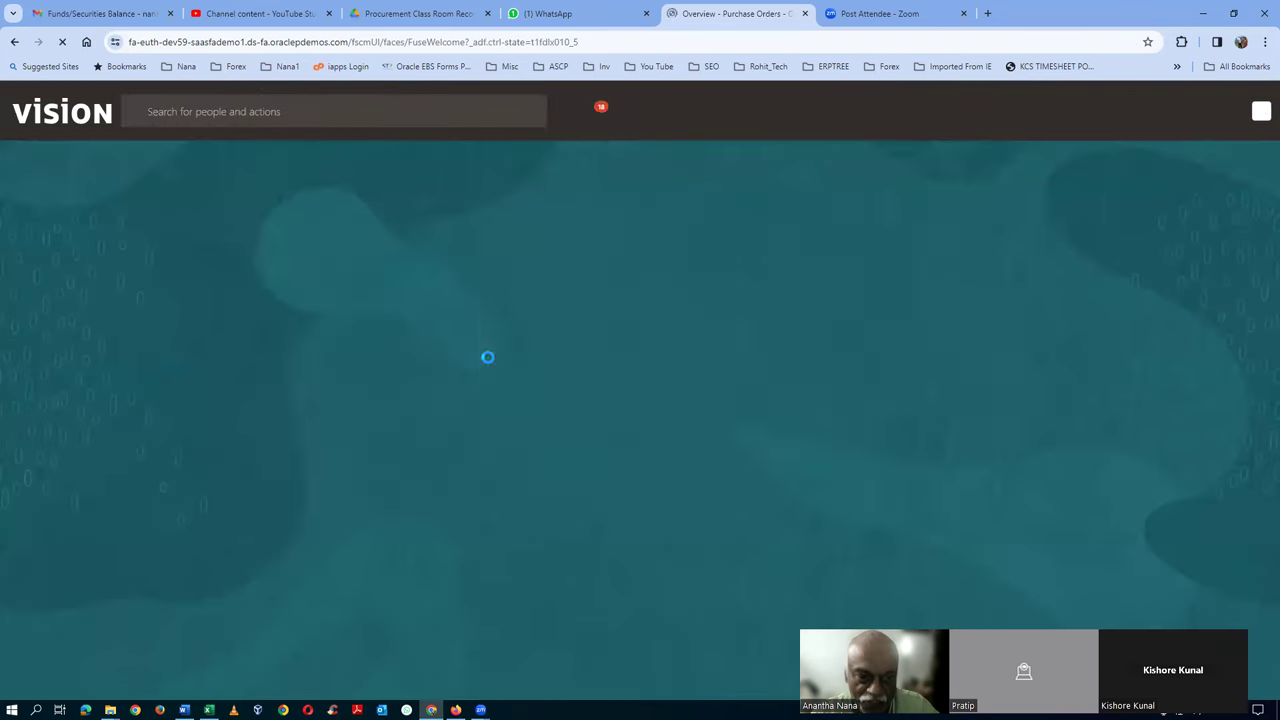
Open the Catalogs work area, check its task list, and collapse the list again
{"action": "left_click", "coordinate": [535, 478]}
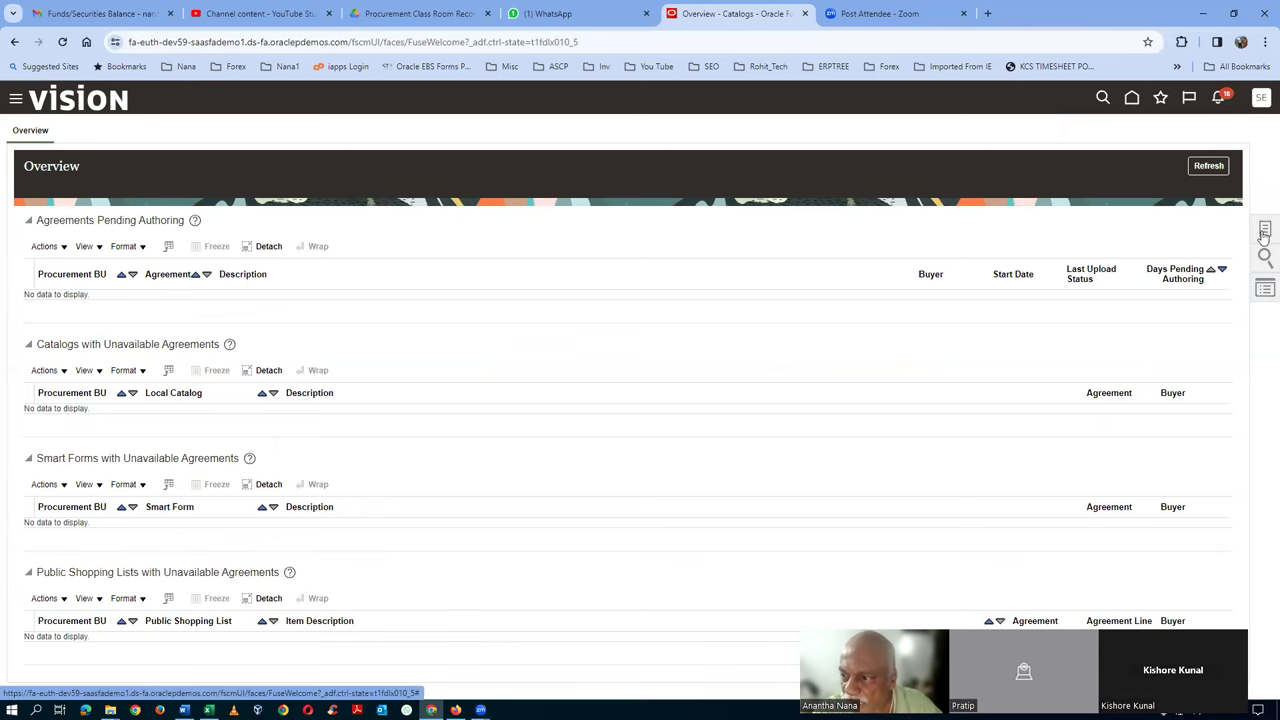
{"action": "left_click", "coordinate": [1265, 231]}
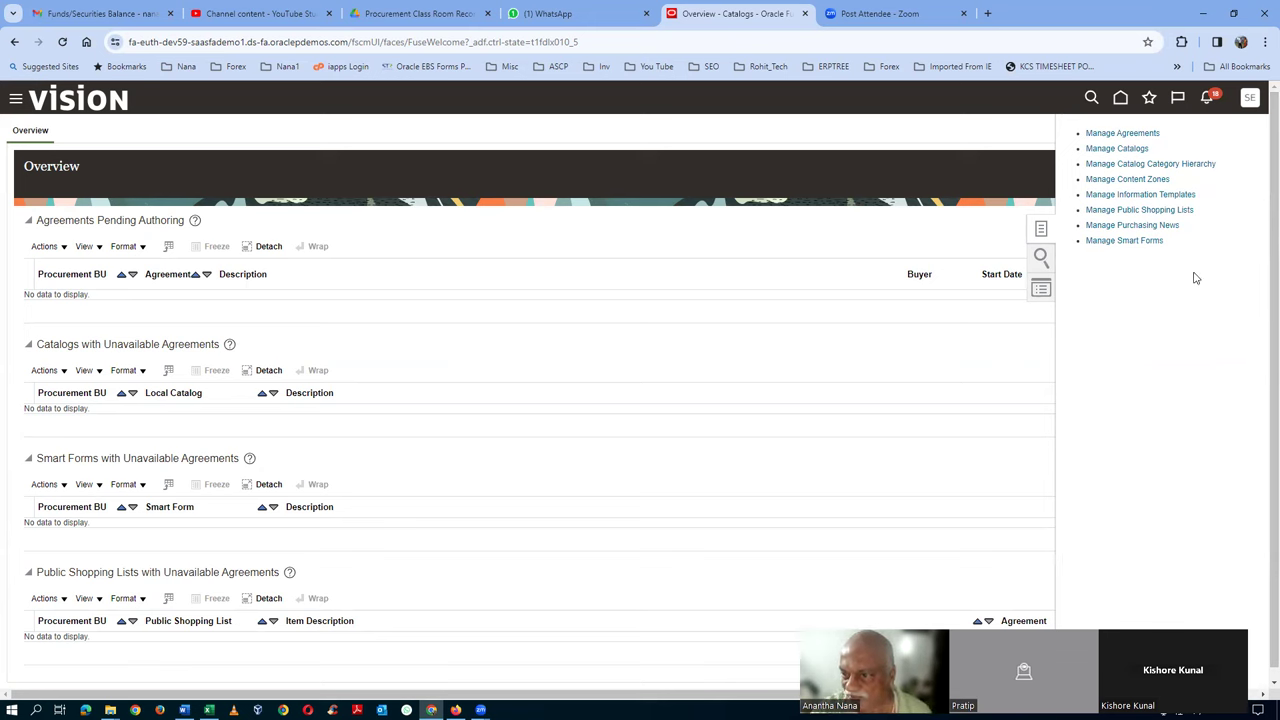
{"action": "left_click", "coordinate": [760, 258]}
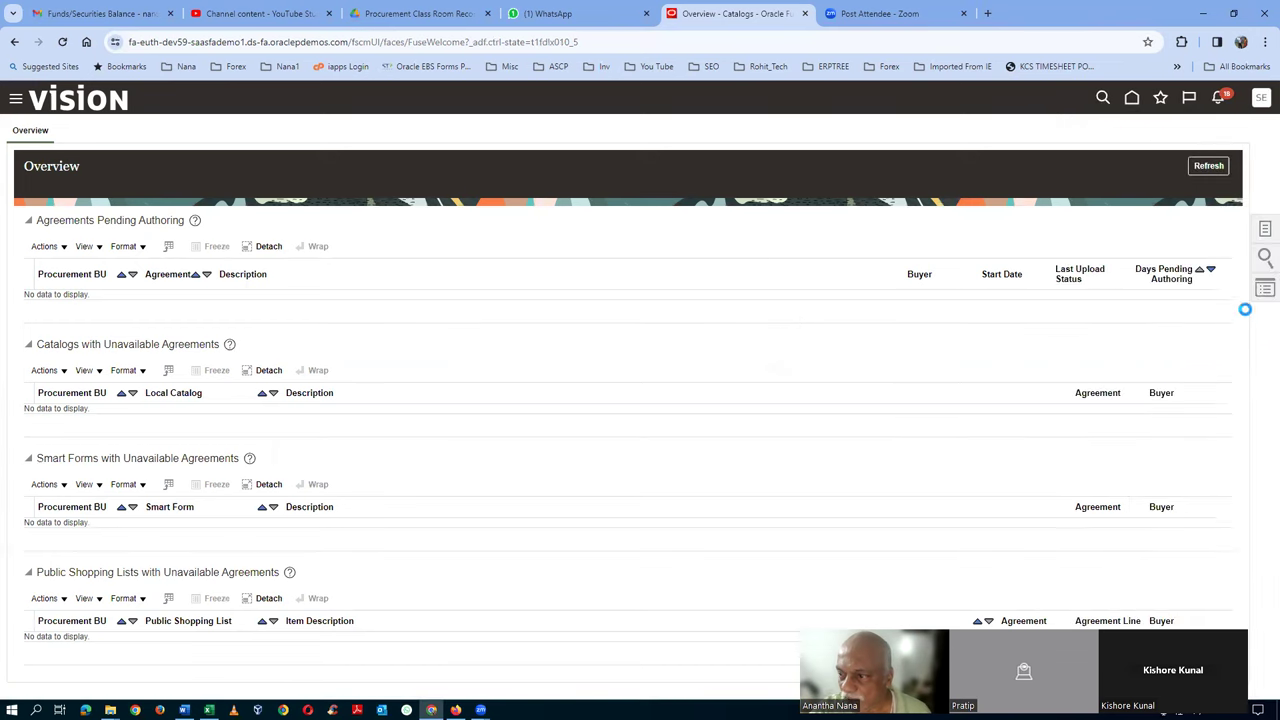